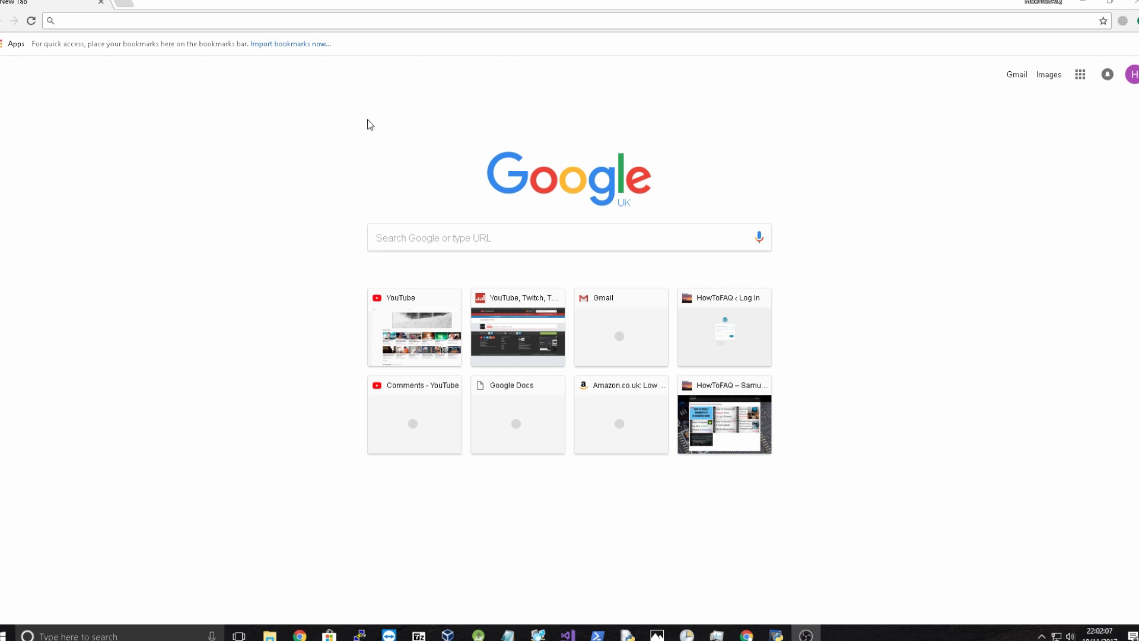
Step: Search Google for 'google maps api' using the suggestion list
click(405, 18)
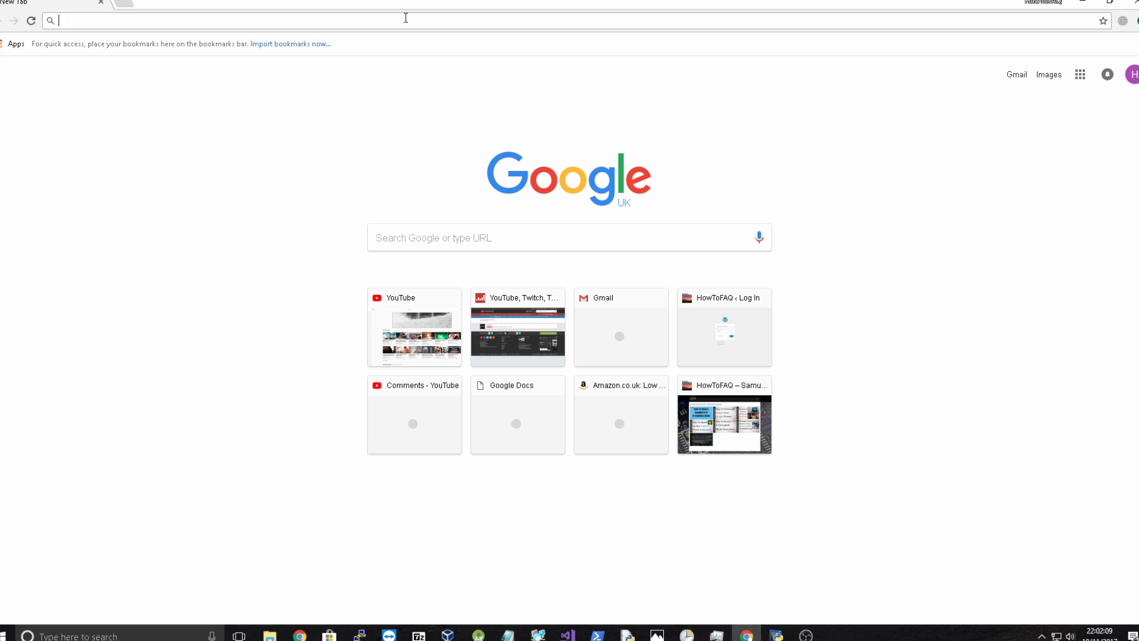
text(google)
key(Down)
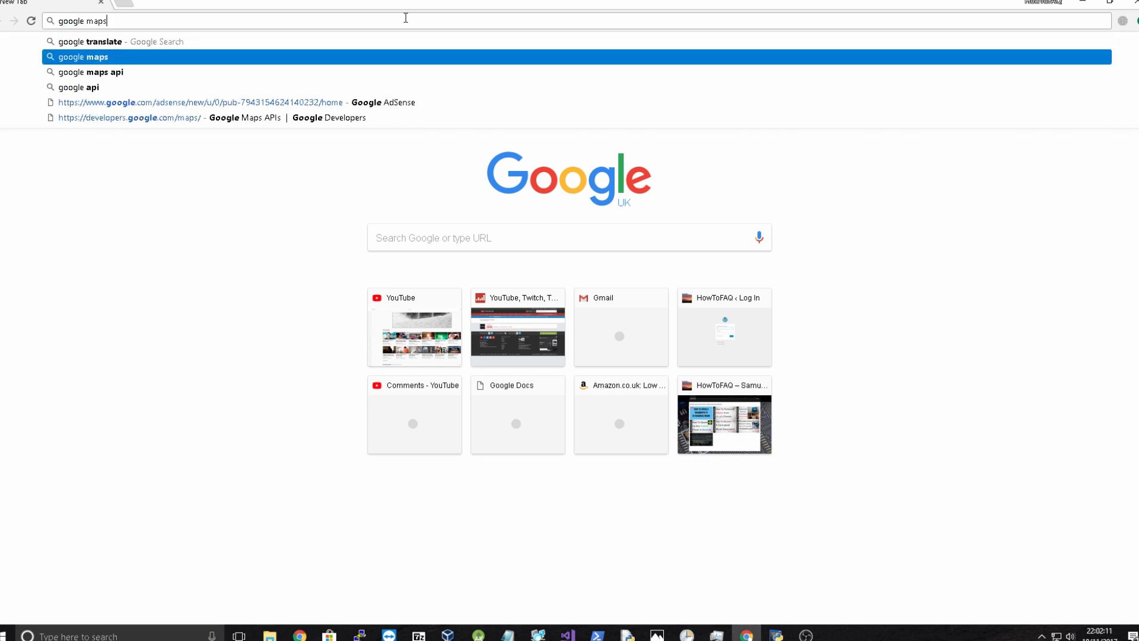
key(Down)
key(Return)
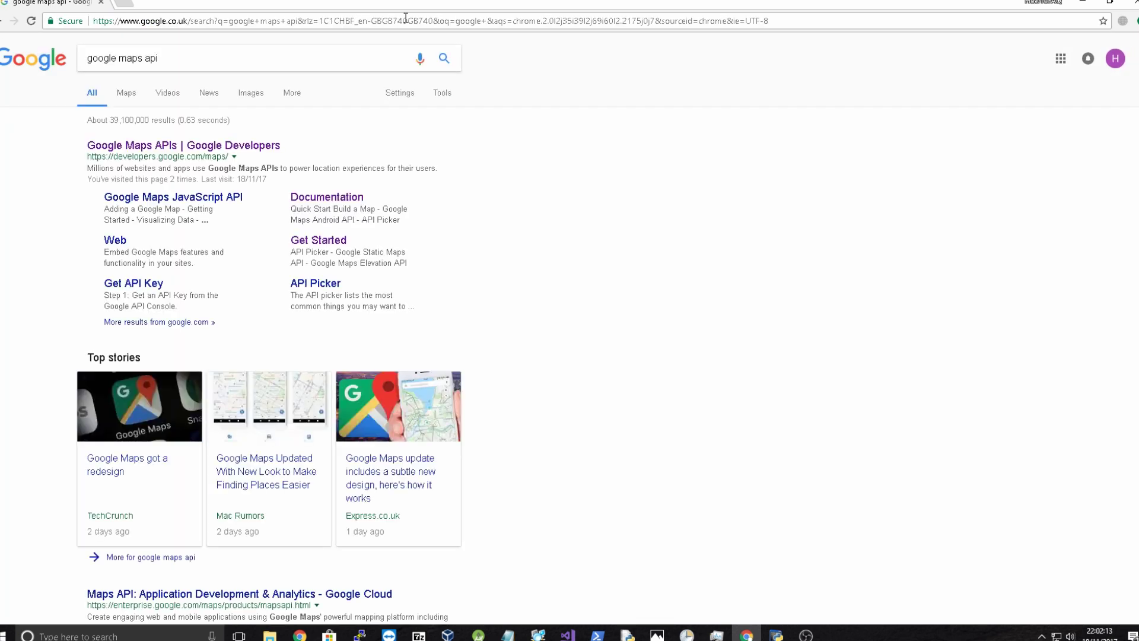
Step: Open the 'Google Maps APIs | Google Developers' result, then its Get Started page
click(200, 147)
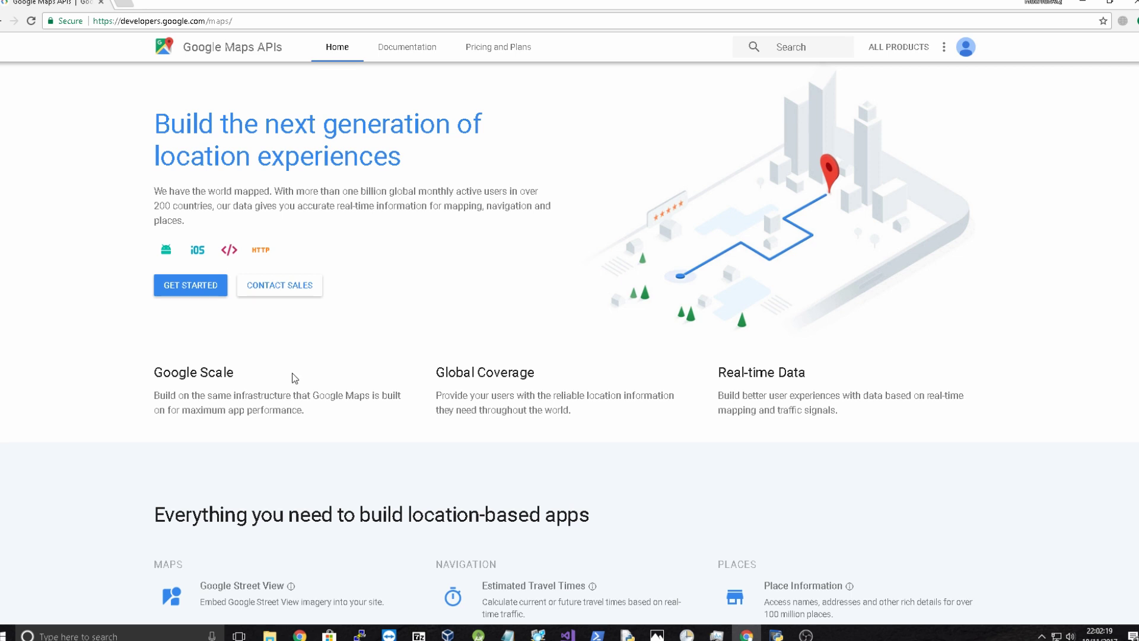
scroll(293, 373, down, 4)
scroll(295, 385, down, 5)
scroll(384, 303, down, 5)
scroll(289, 322, down, 5)
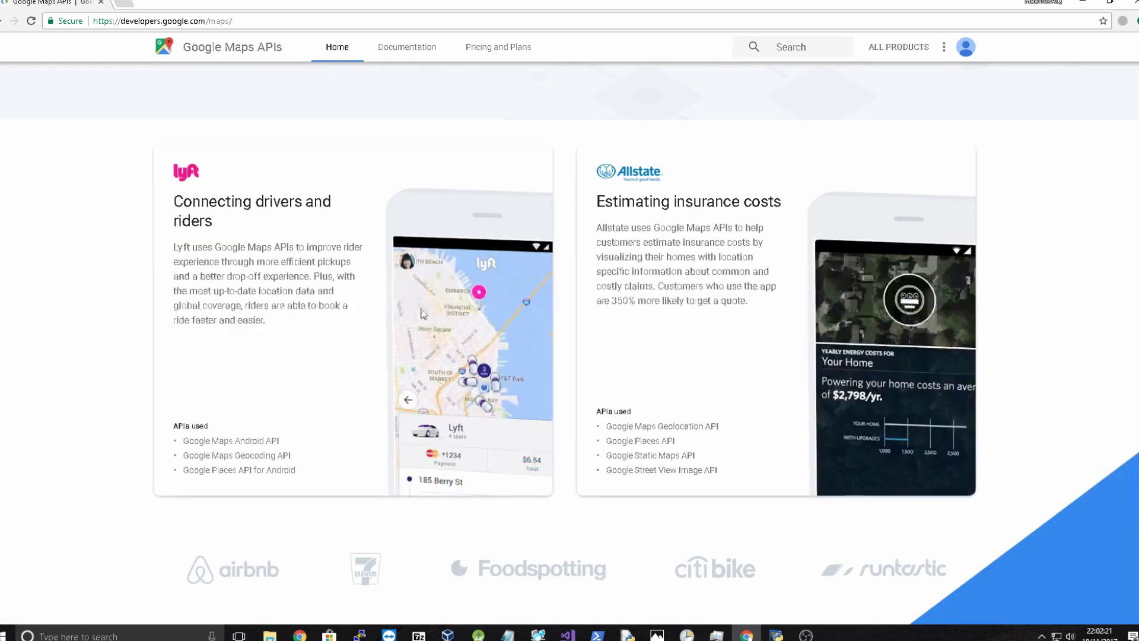
scroll(464, 311, down, 5)
scroll(464, 311, up, 4)
scroll(409, 314, up, 5)
scroll(375, 311, up, 3)
scroll(329, 314, up, 4)
scroll(316, 296, up, 3)
scroll(315, 296, up, 4)
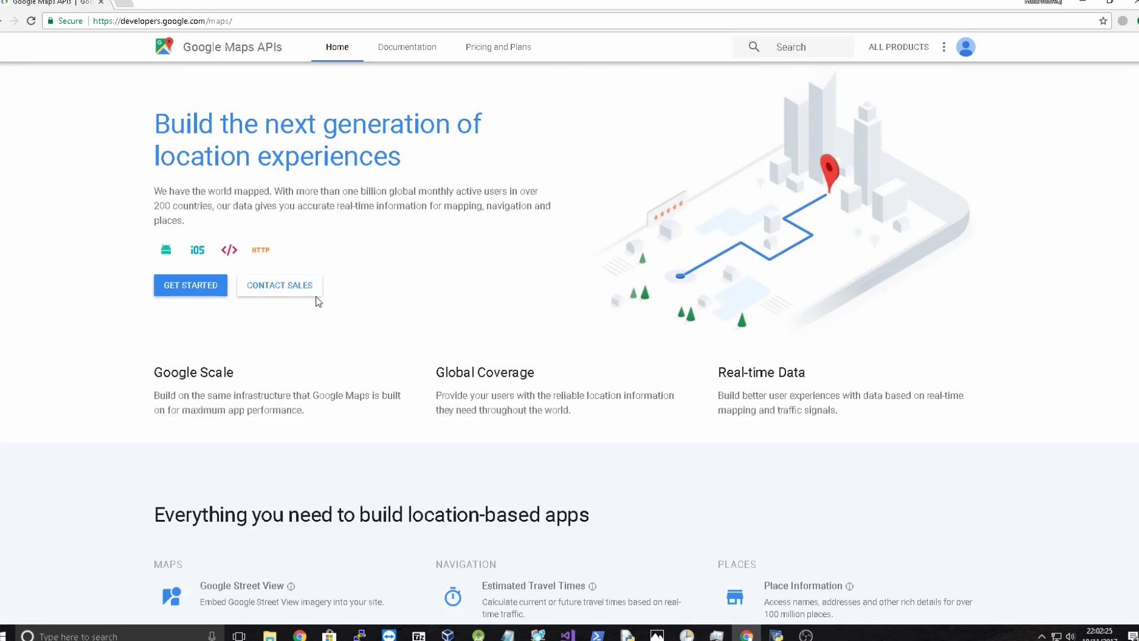
click(210, 292)
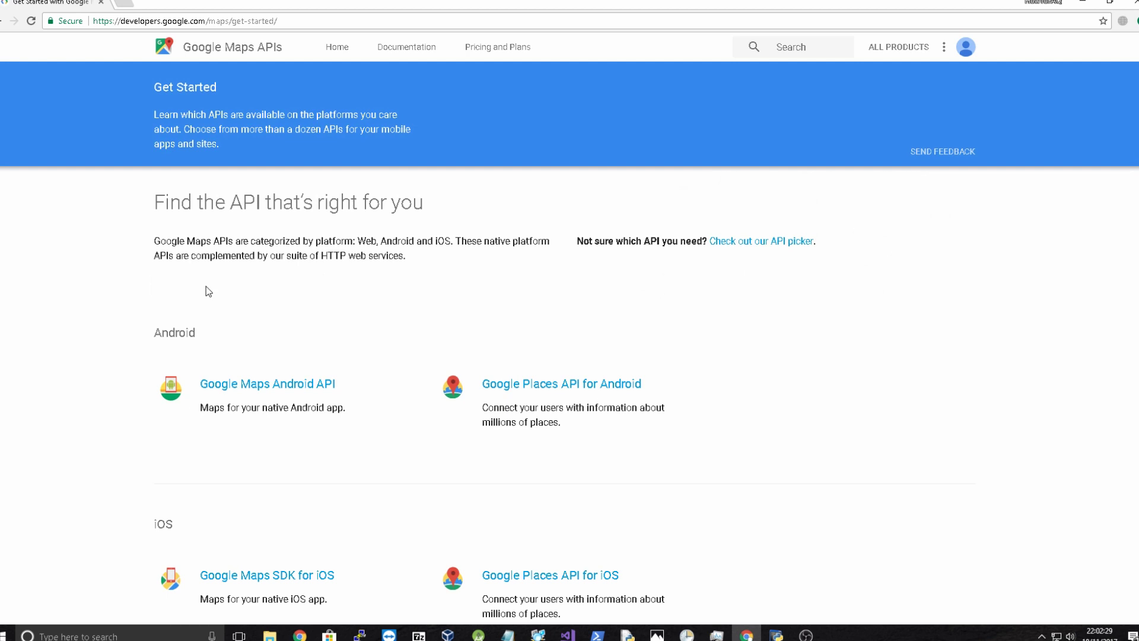
scroll(208, 291, down, 5)
scroll(207, 292, down, 4)
scroll(207, 291, down, 4)
scroll(206, 292, down, 2)
Step: Open the Google Maps Directions API documentation page
click(254, 260)
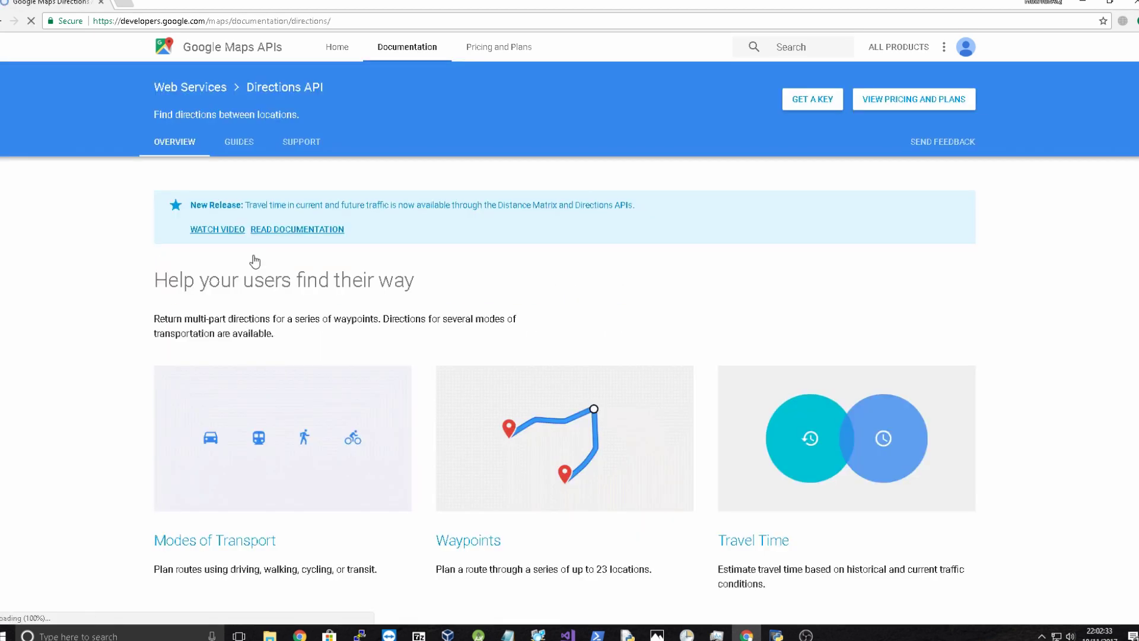
scroll(255, 261, down, 2)
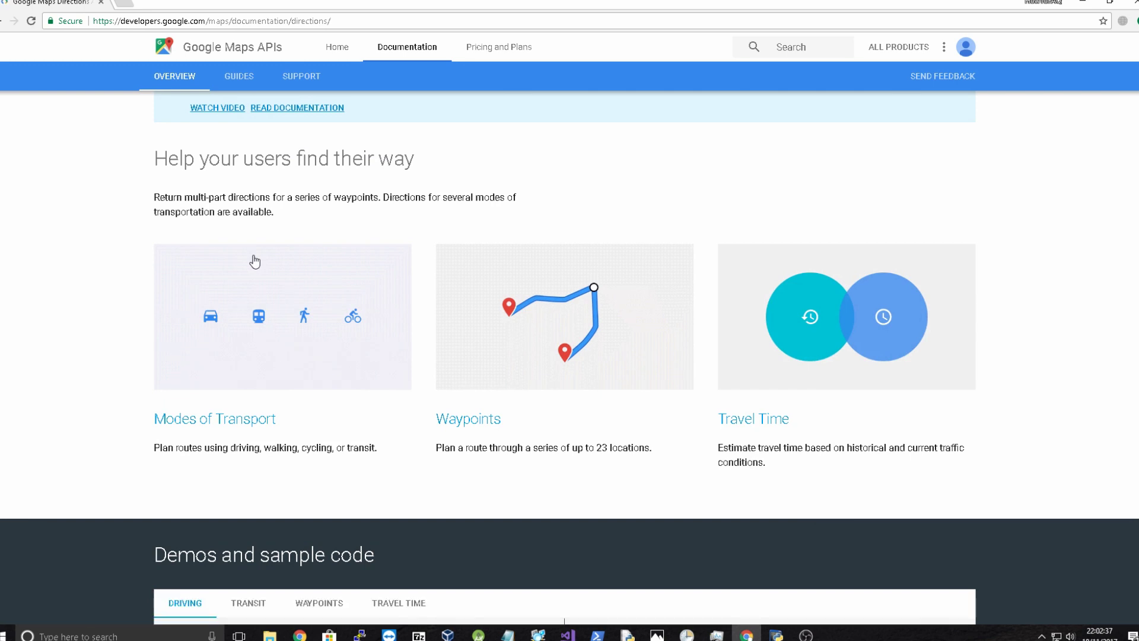
scroll(255, 261, down, 1)
scroll(532, 302, down, 3)
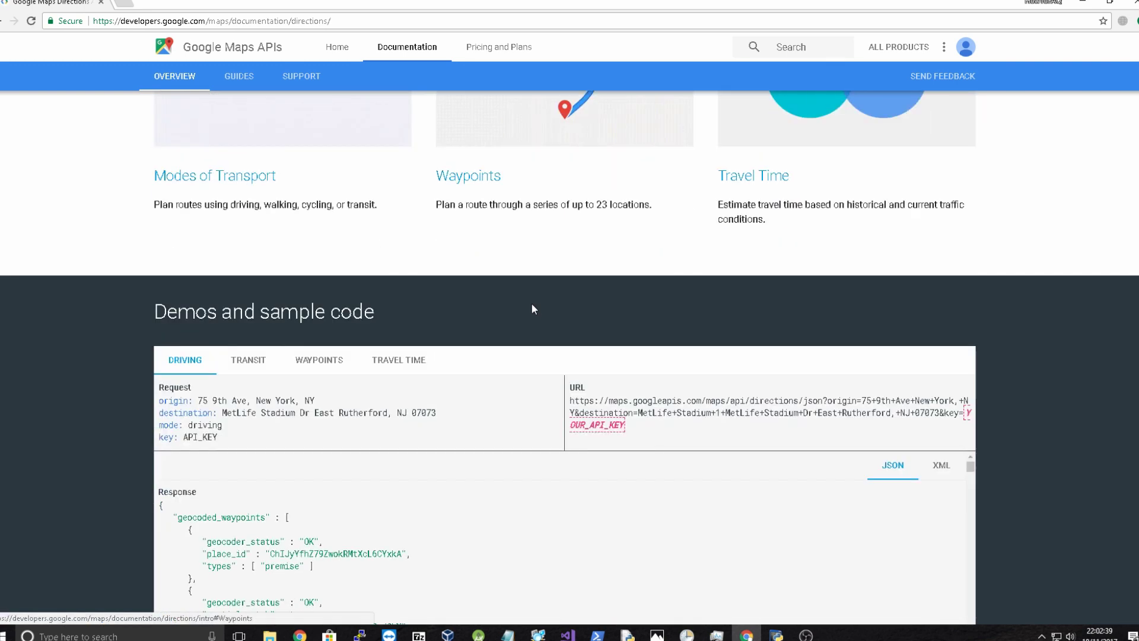
scroll(531, 302, down, 3)
scroll(531, 304, up, 2)
scroll(531, 304, up, 1)
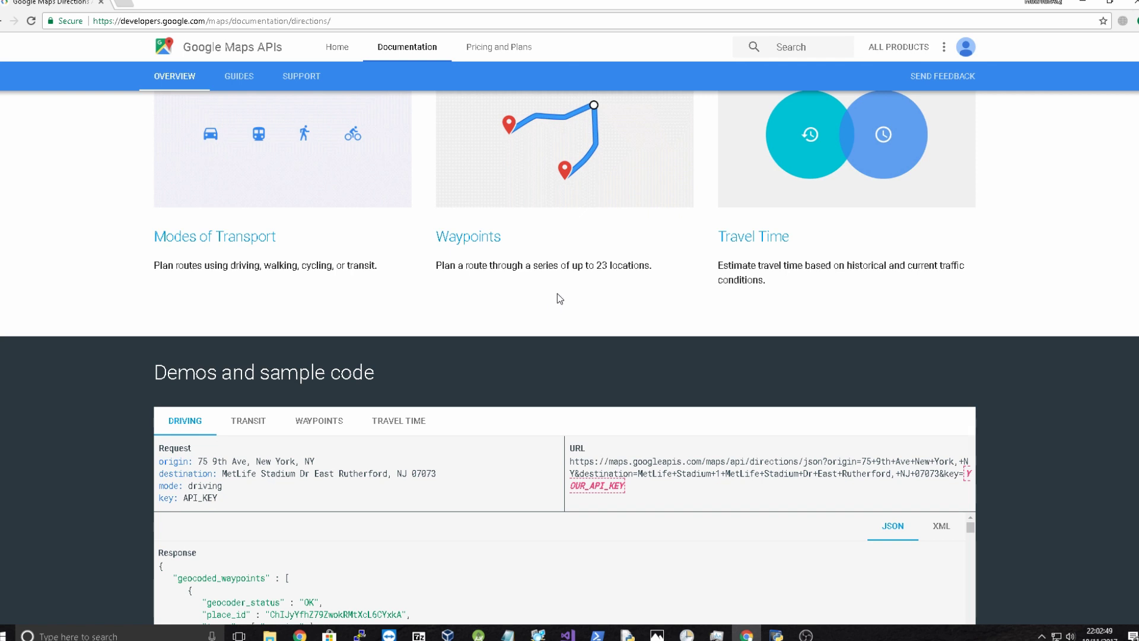
scroll(526, 303, down, 2)
scroll(538, 343, down, 1)
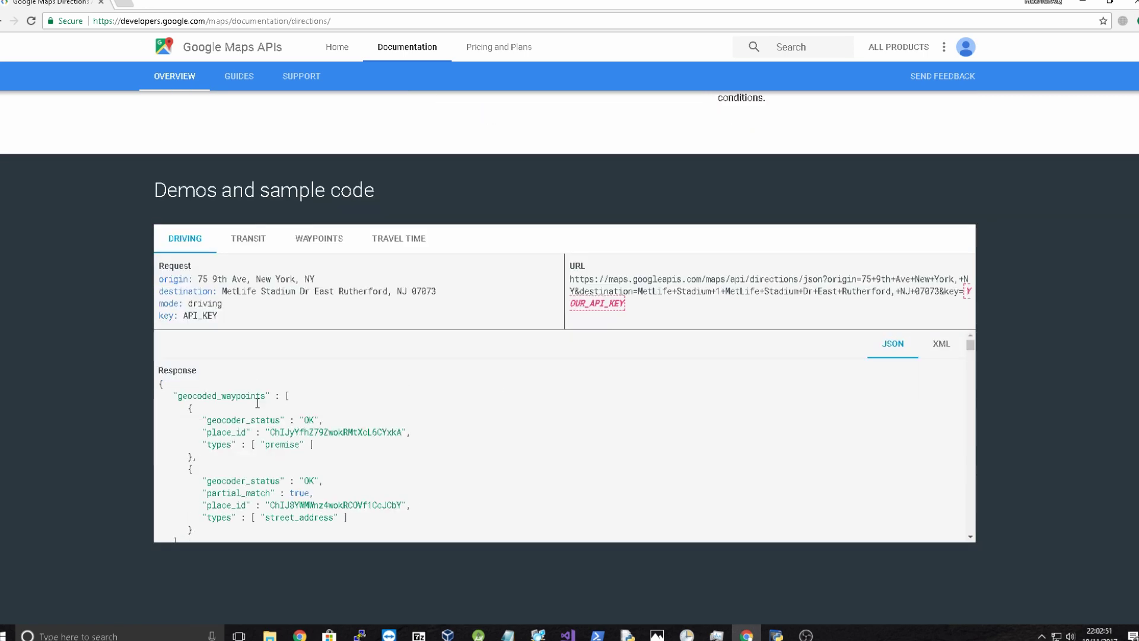
scroll(419, 450, down, 2)
scroll(422, 459, down, 2)
scroll(431, 468, down, 2)
scroll(431, 470, up, 2)
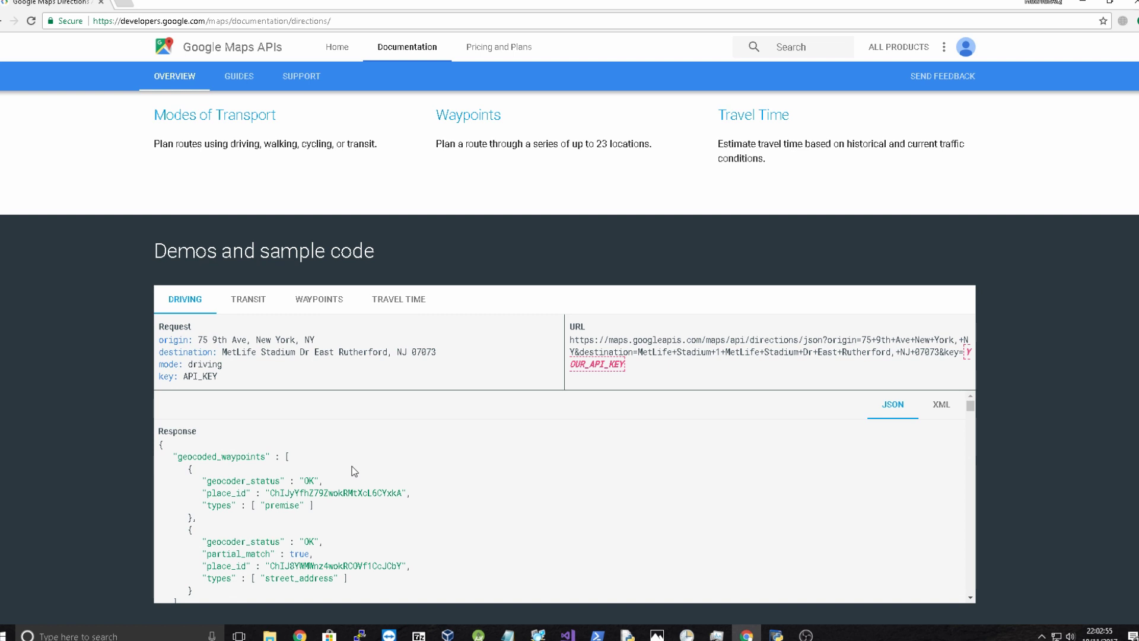
scroll(657, 361, up, 5)
scroll(702, 291, up, 3)
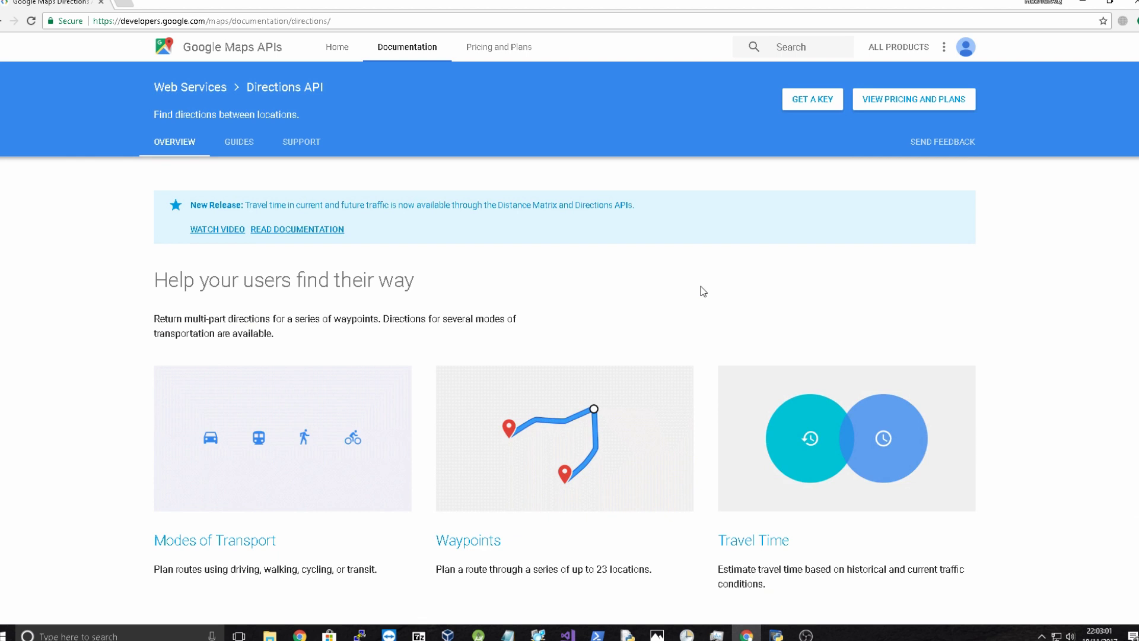
Step: Bring up the Google APIs.py editor and Python 3.6.0 Shell from the IDLE taskbar thumbnails
mouse_move(626, 636)
click(703, 581)
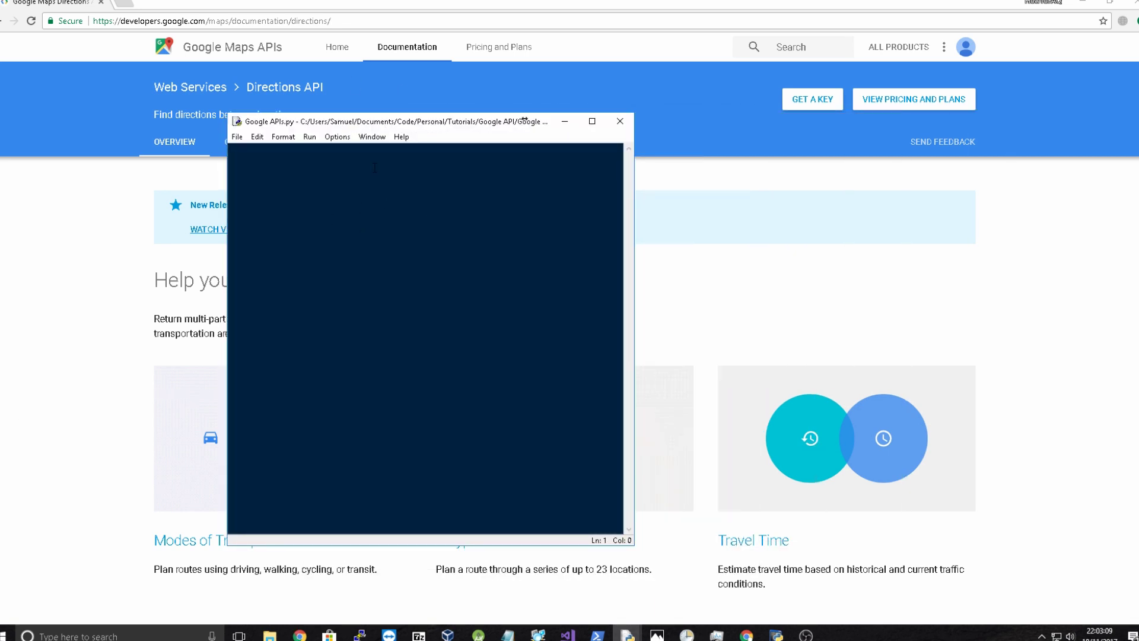
click(628, 635)
click(635, 596)
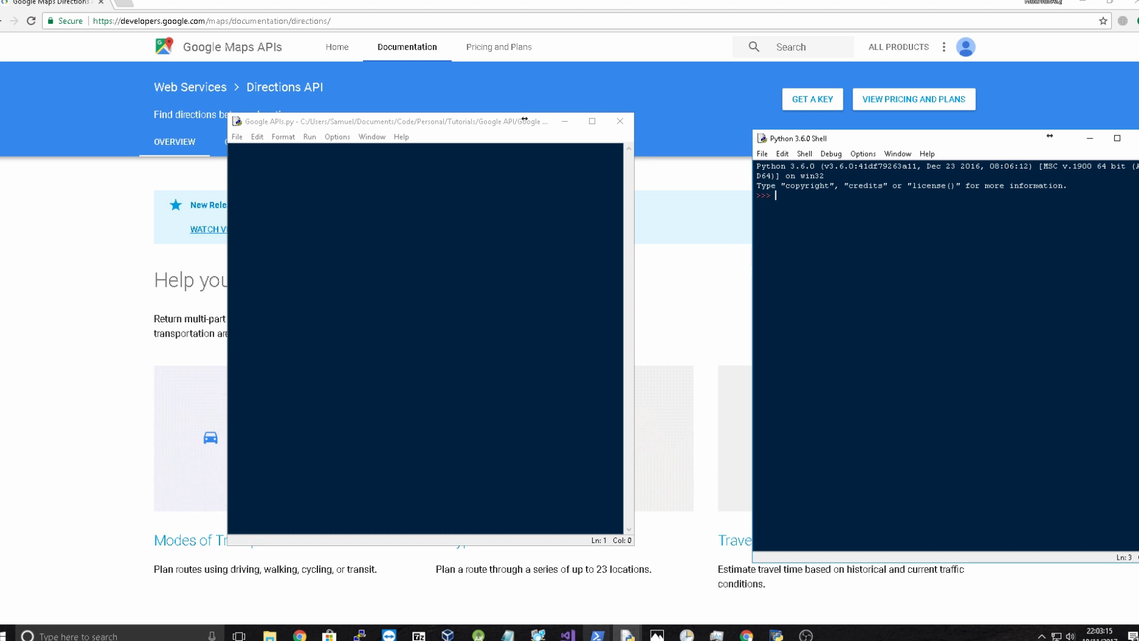
click(628, 635)
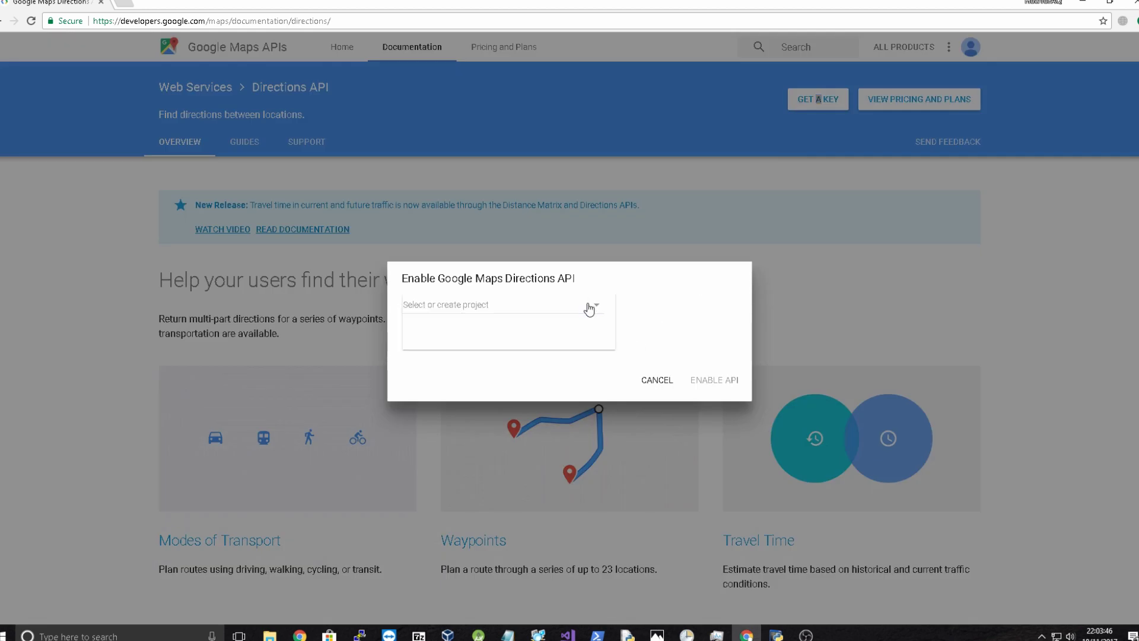
Step: Create a new project named 'Directions API' and enable the Directions API for it
click(588, 307)
click(552, 310)
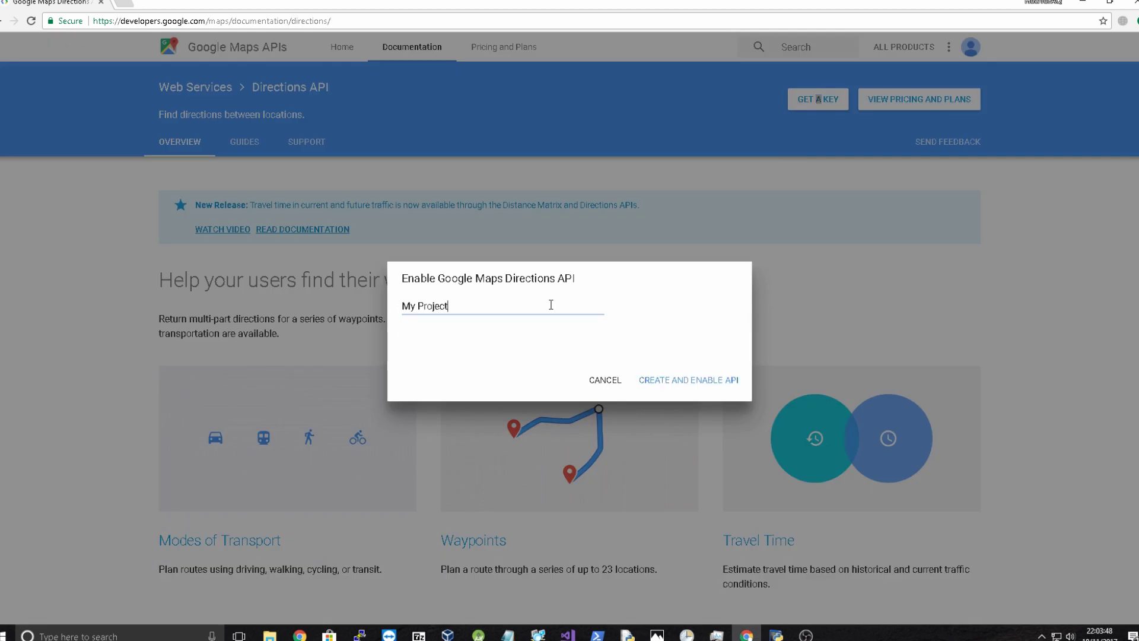
double_click(425, 307)
text(Directions API)
click(677, 380)
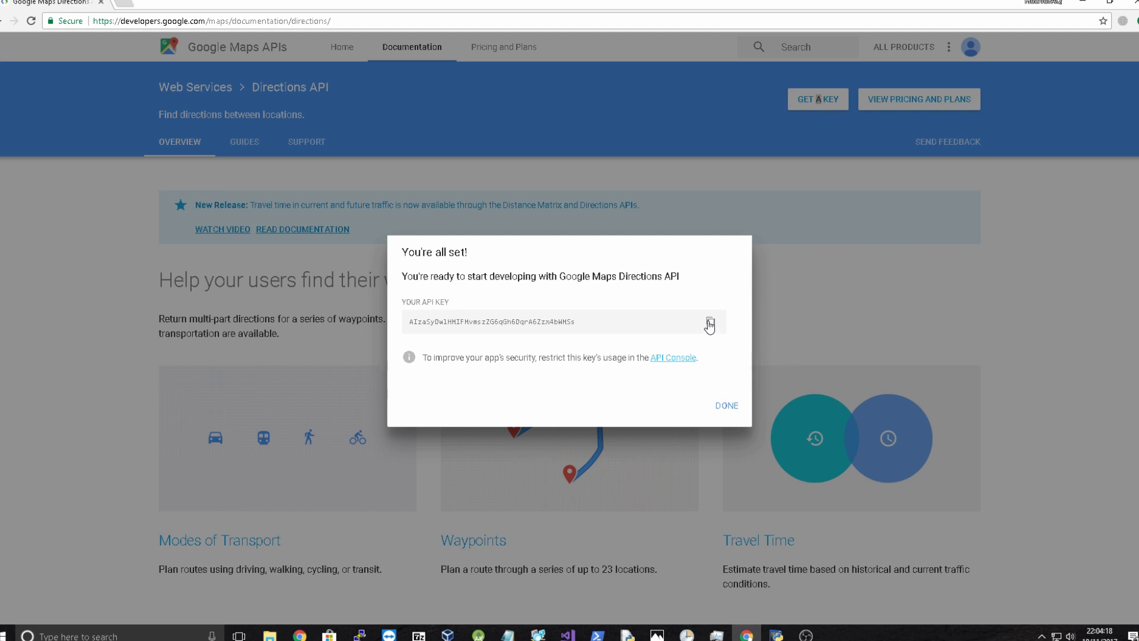
Step: Select and copy the generated Directions API key
click(710, 323)
drag(601, 322, 410, 322)
key(ctrl+c)
click(486, 355)
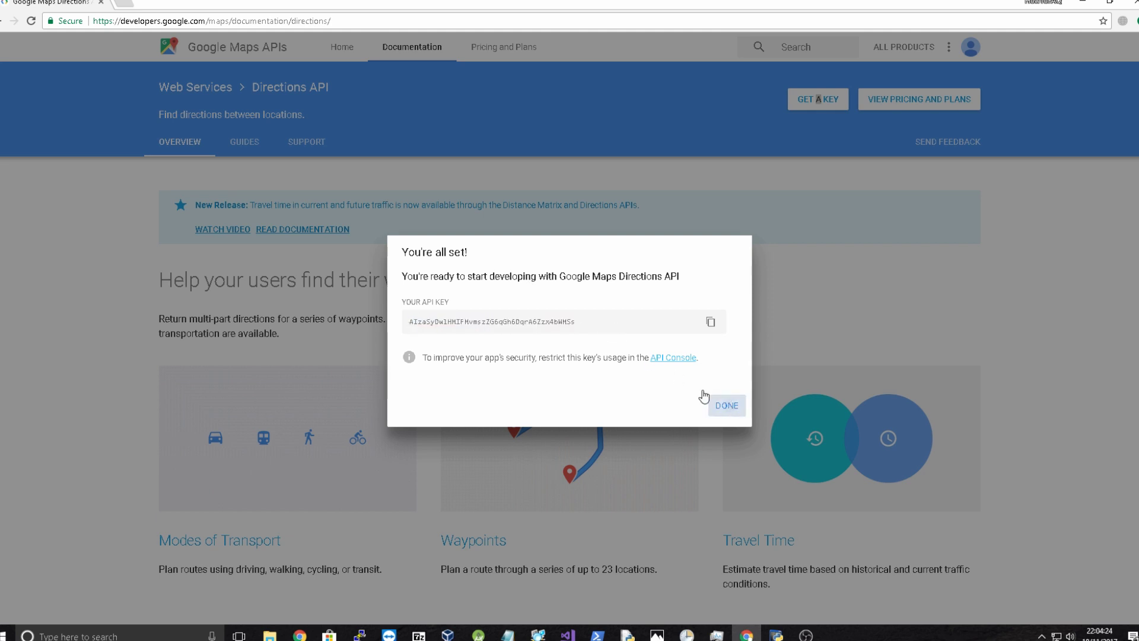
Step: Dismiss the API key confirmation and select the sample Directions request URL
click(727, 405)
scroll(570, 357, down, 8)
scroll(472, 277, down, 3)
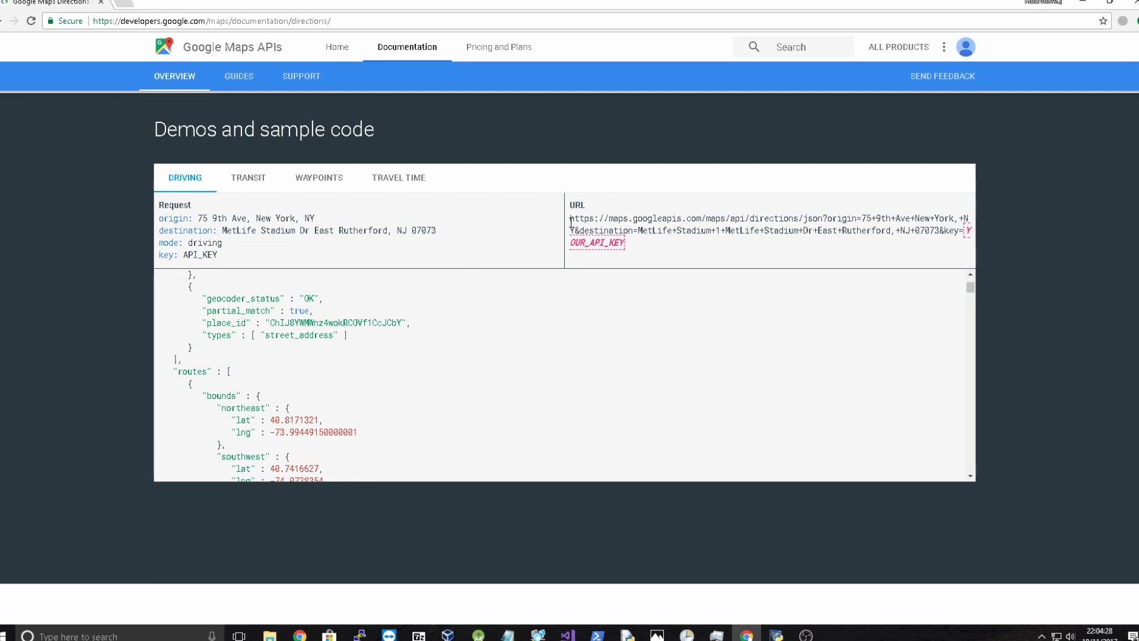
drag(570, 219, 733, 247)
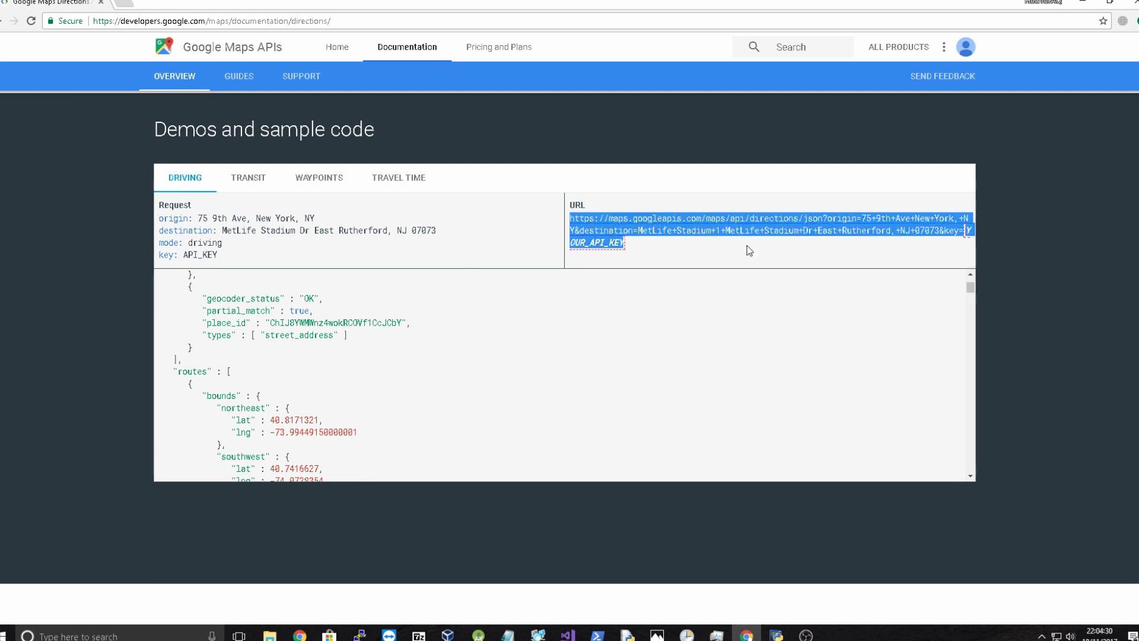
click(677, 261)
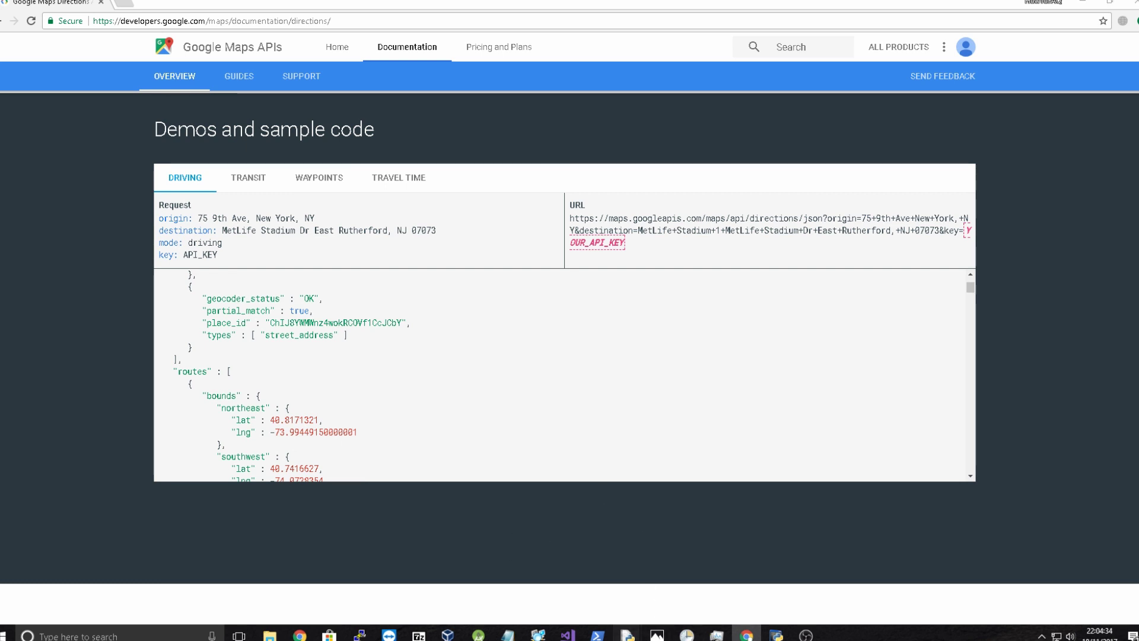
Step: Write import urllib.request and set endpoint to the pasted directions/json? URL
mouse_move(627, 636)
click(685, 587)
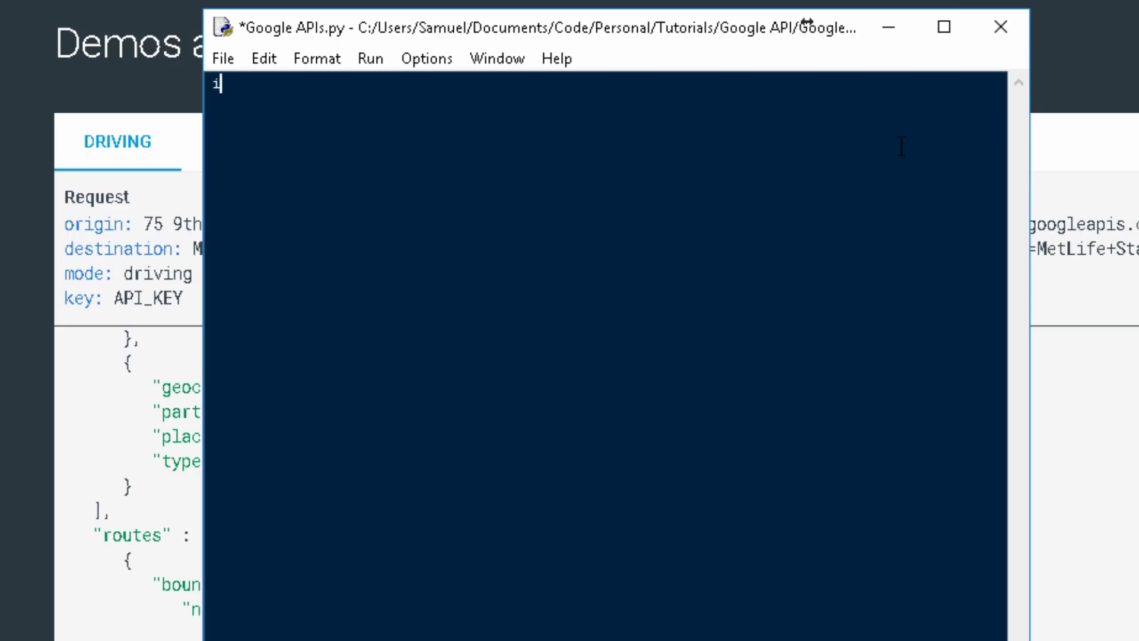
text(import )
text(urllib.request)
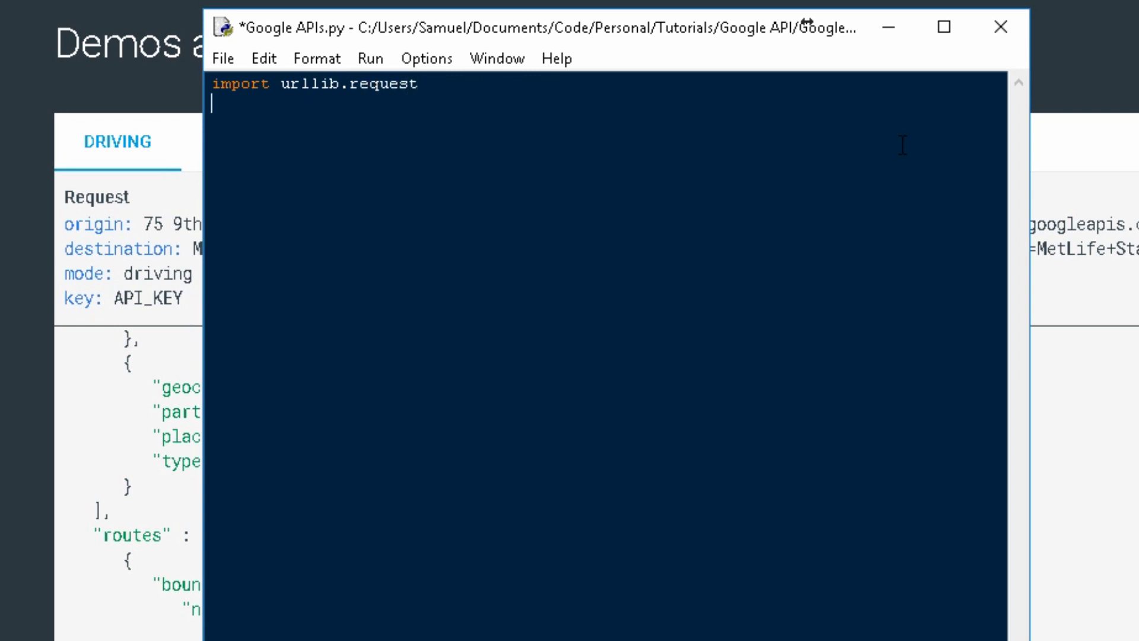
text(endpoint)
text( = '')
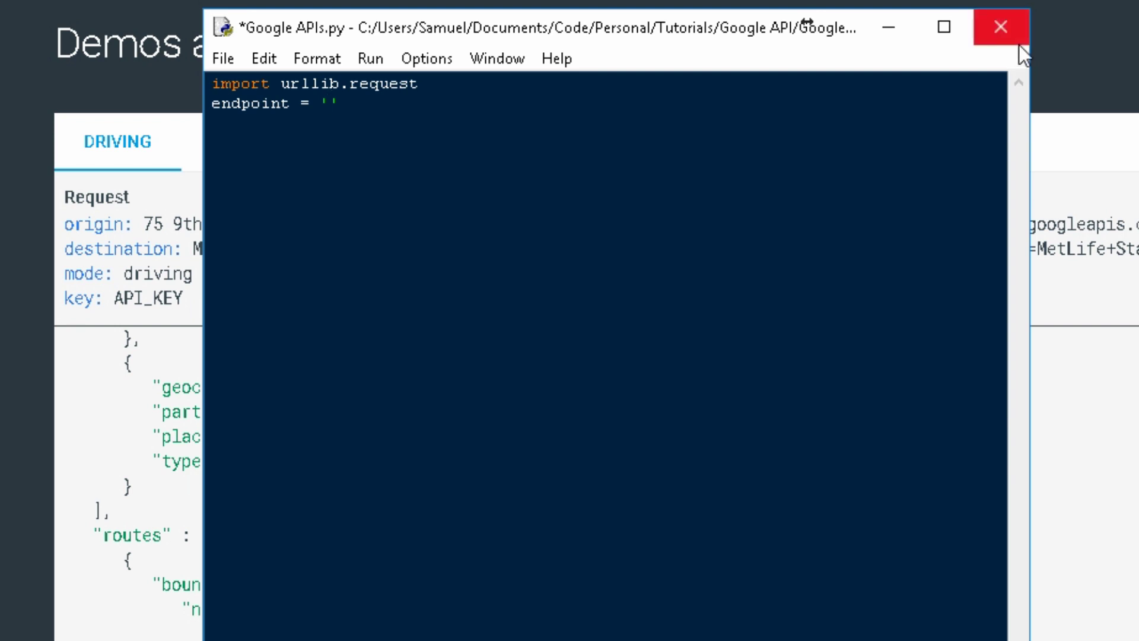
key(alt+Tab)
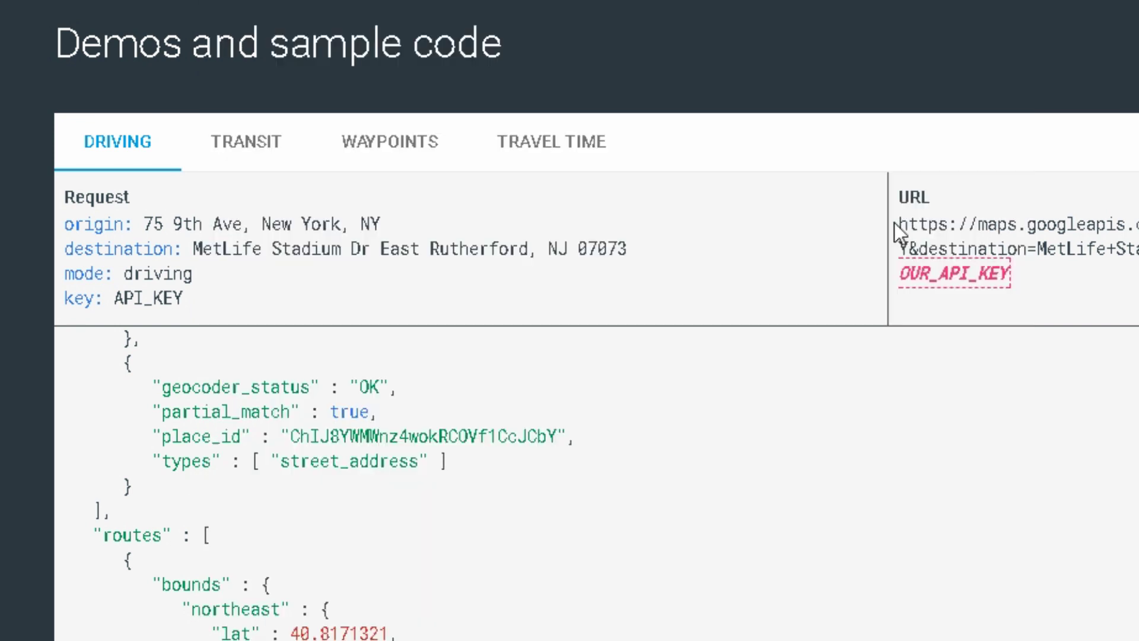
drag(897, 225, 1137, 224)
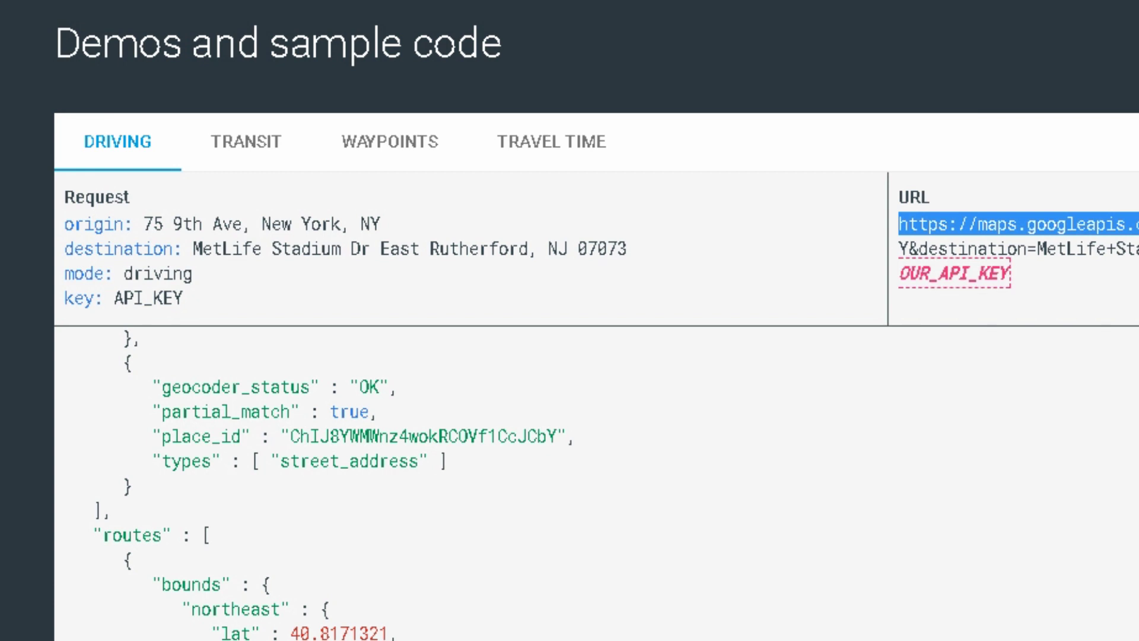
click(1038, 278)
key(alt+Tab)
key(ctrl+v)
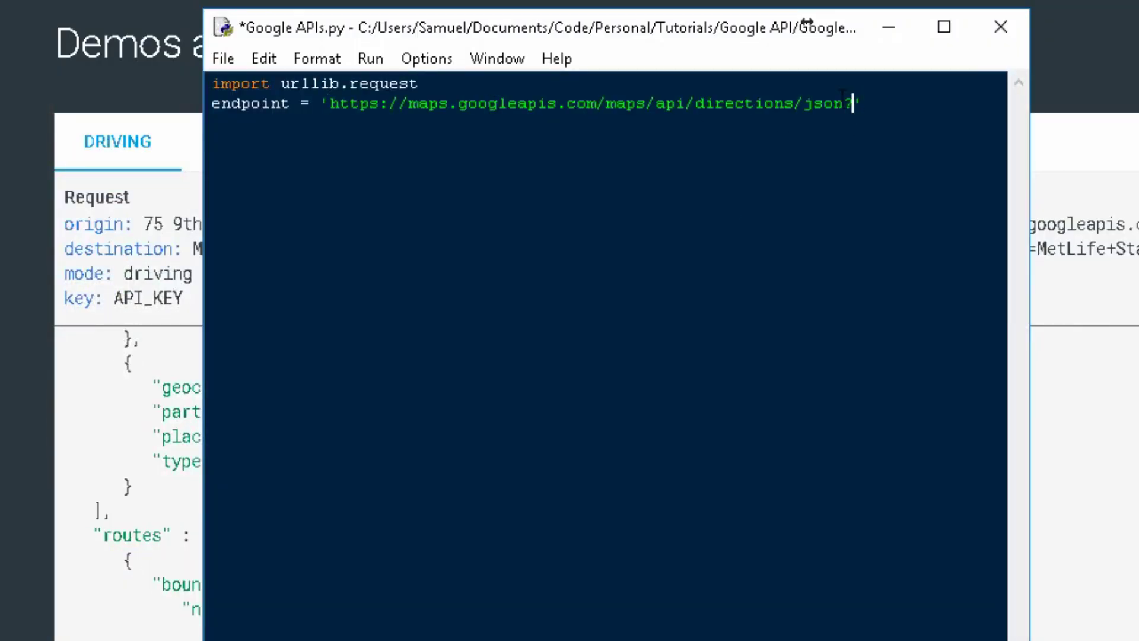
drag(806, 104, 853, 106)
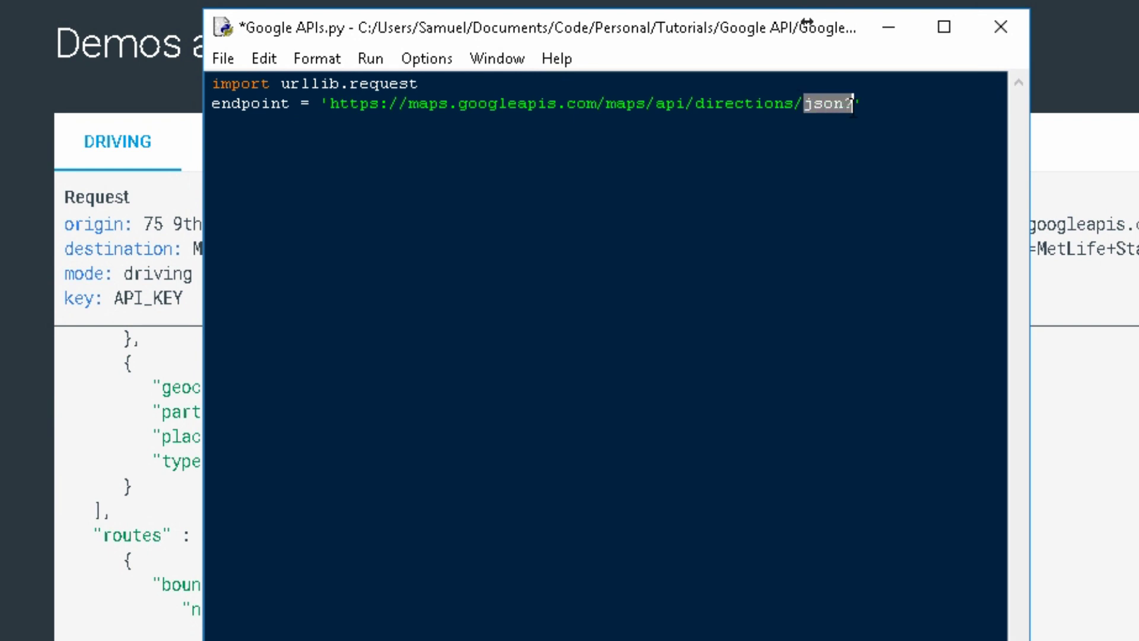
click(852, 105)
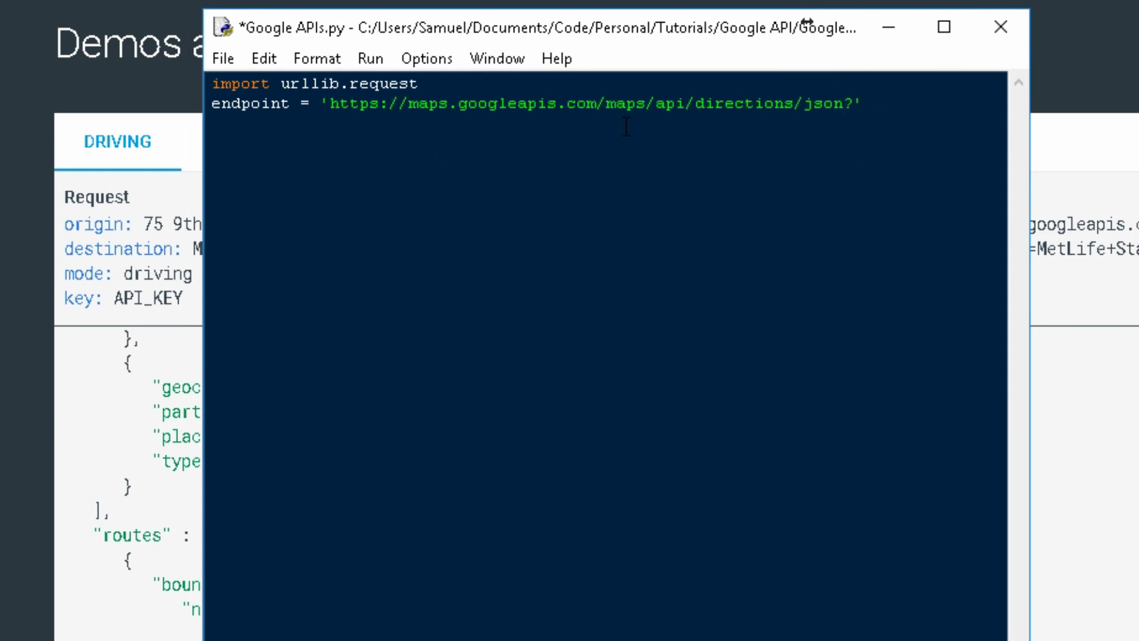
key(End)
key(Return)
text(api_key =)
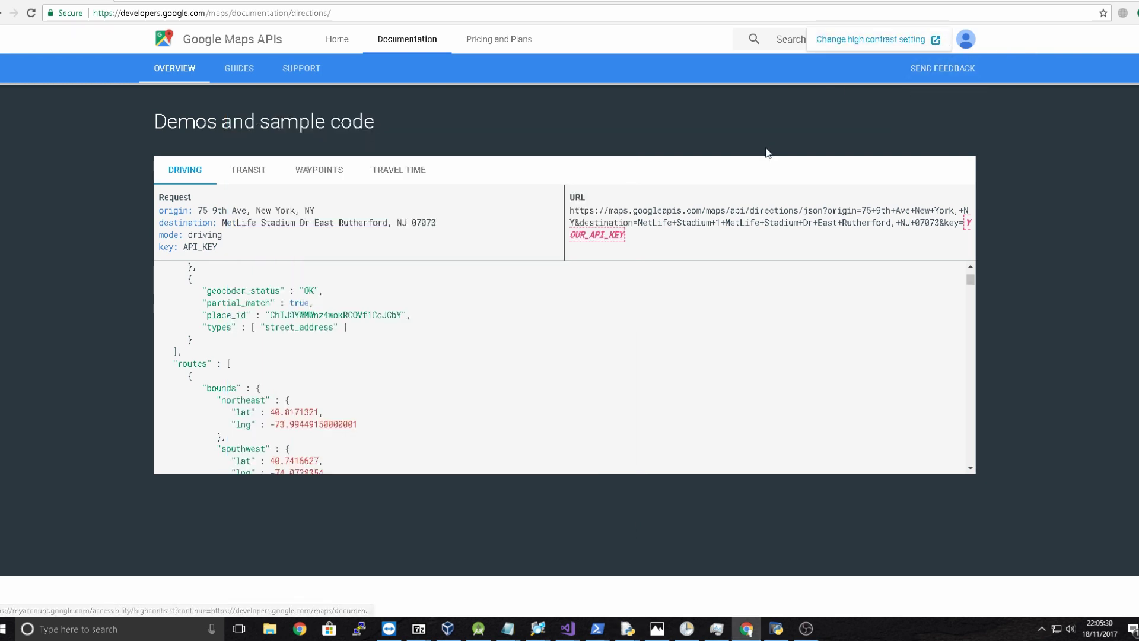
scroll(606, 178, up, 10)
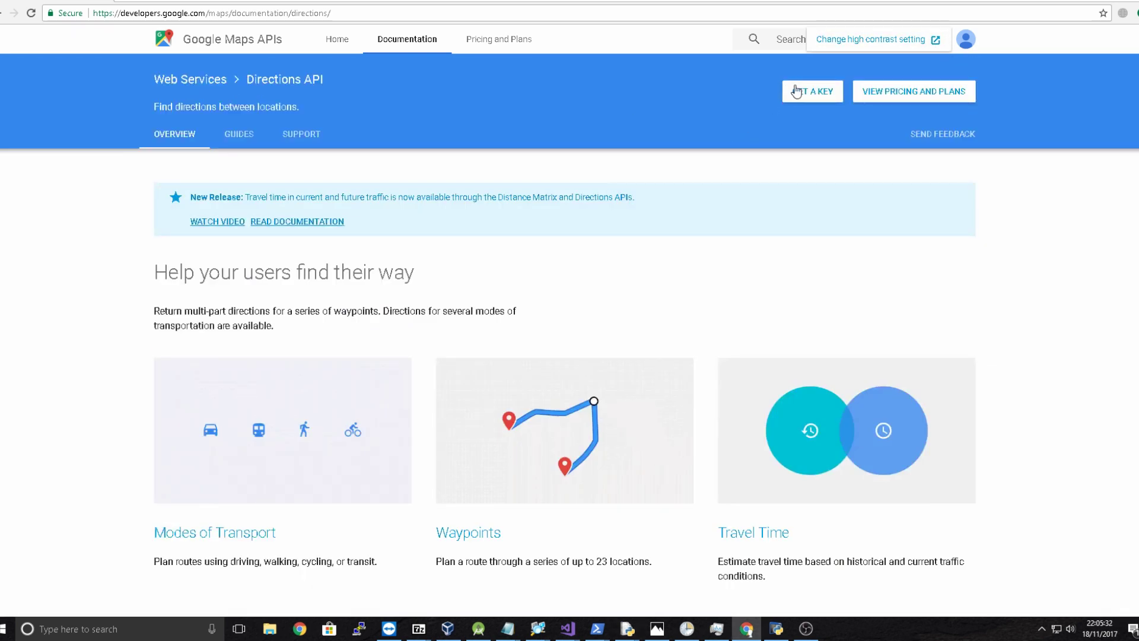
Step: Enable the API for the Directions API project and copy its key
click(811, 91)
click(585, 301)
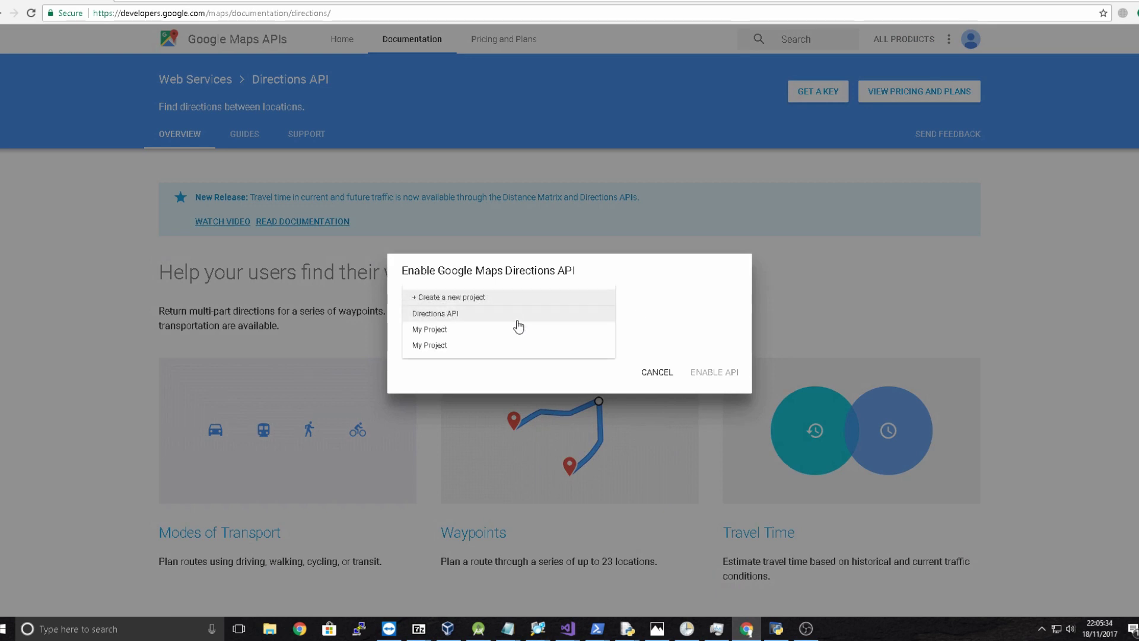
click(498, 313)
click(716, 372)
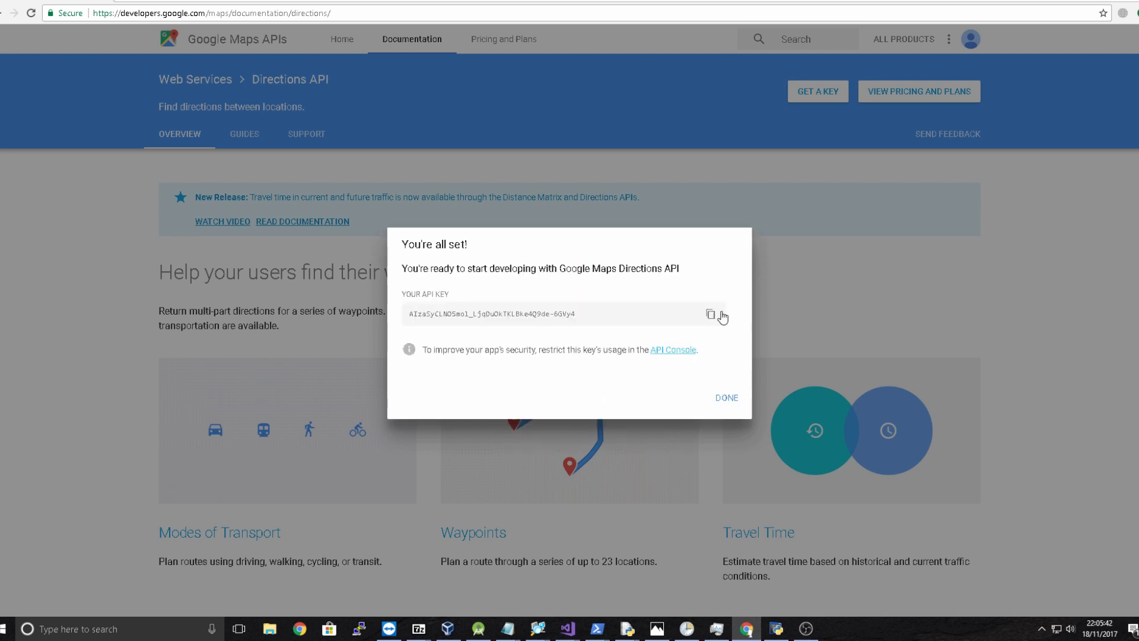
click(711, 313)
Step: Rearrange the Python shell and Google APIs.py editor windows on screen
key(alt+Tab)
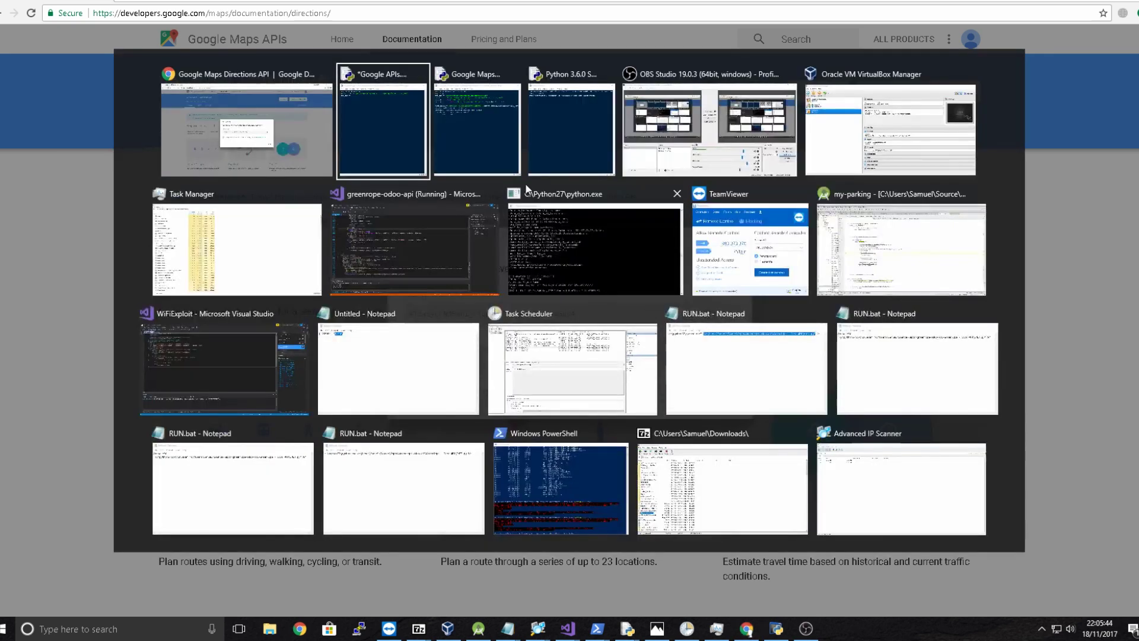
click(527, 174)
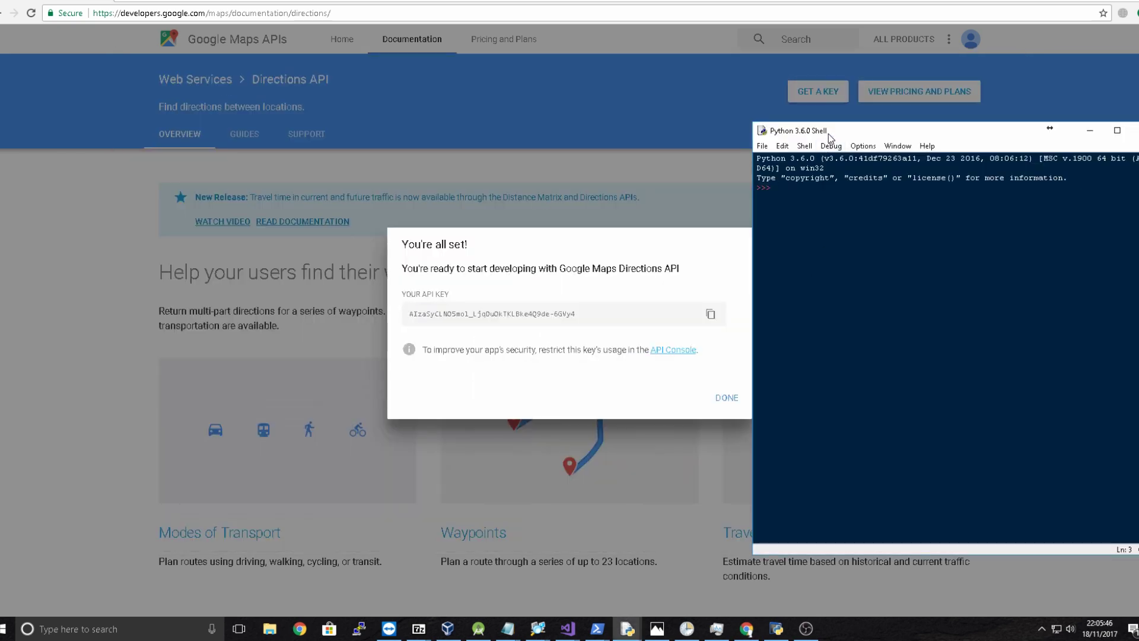
drag(831, 132, 496, 136)
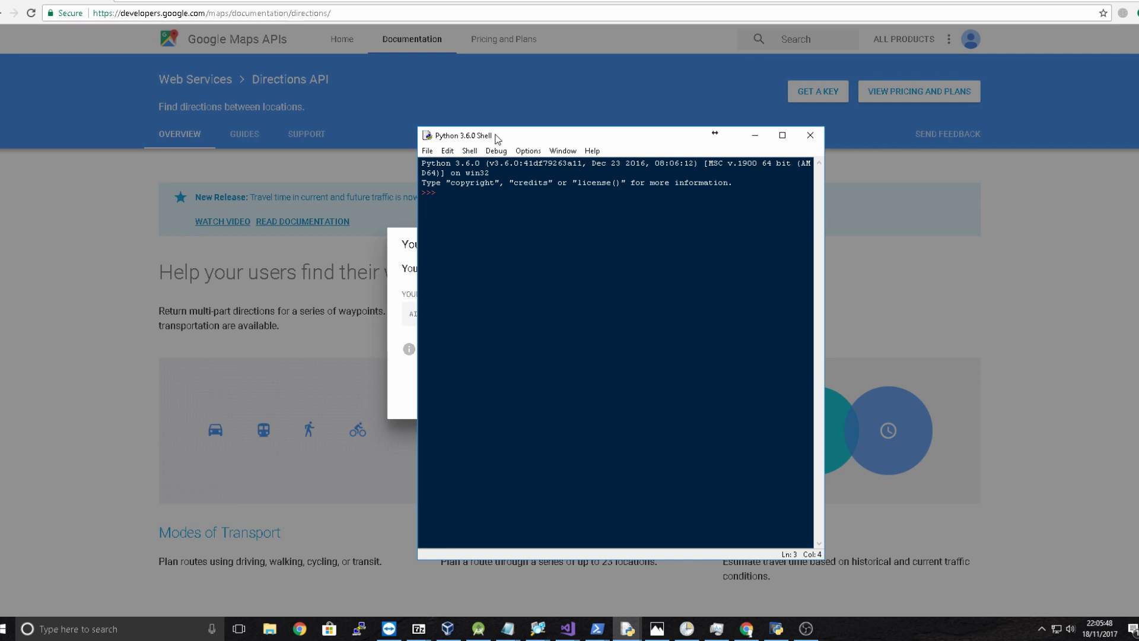
key(alt+Tab)
key(Tab)
click(537, 149)
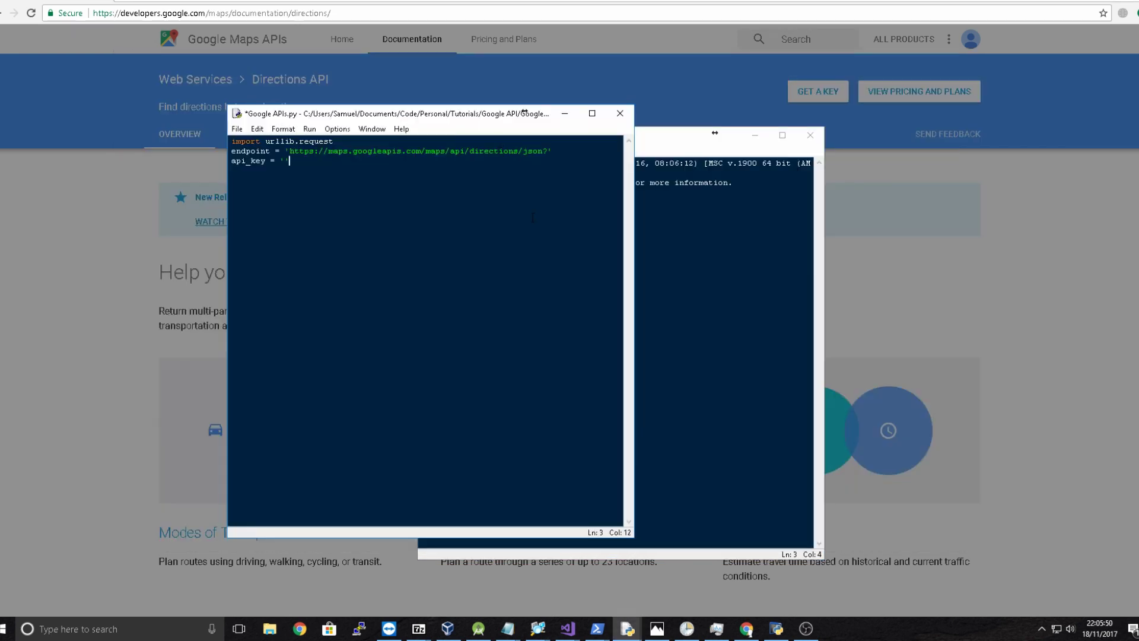
click(754, 135)
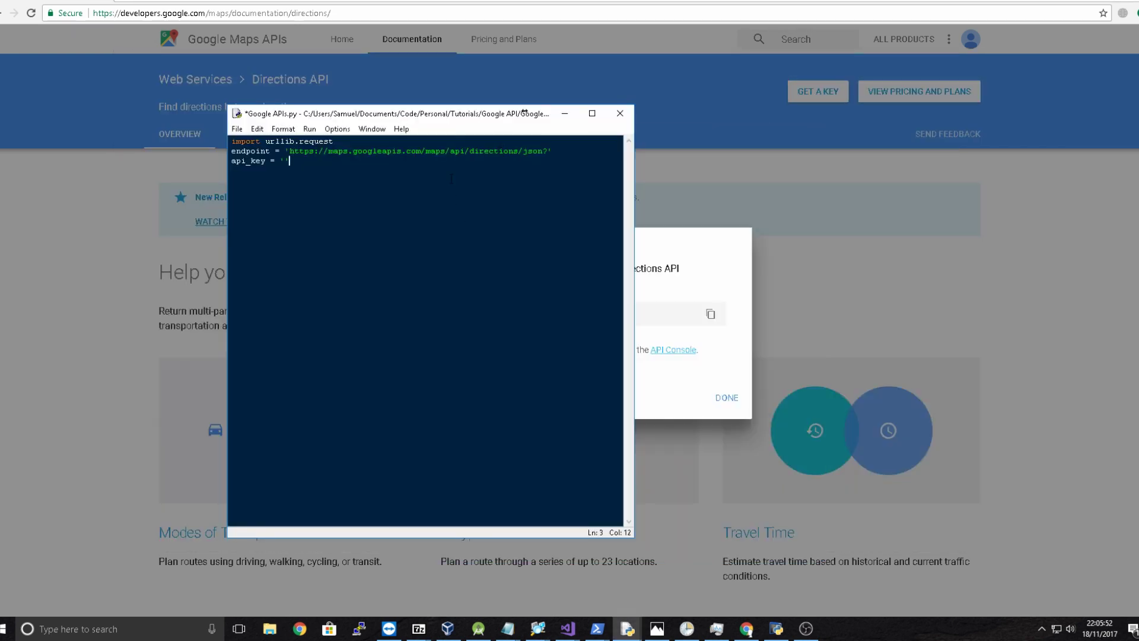
drag(449, 120, 339, 126)
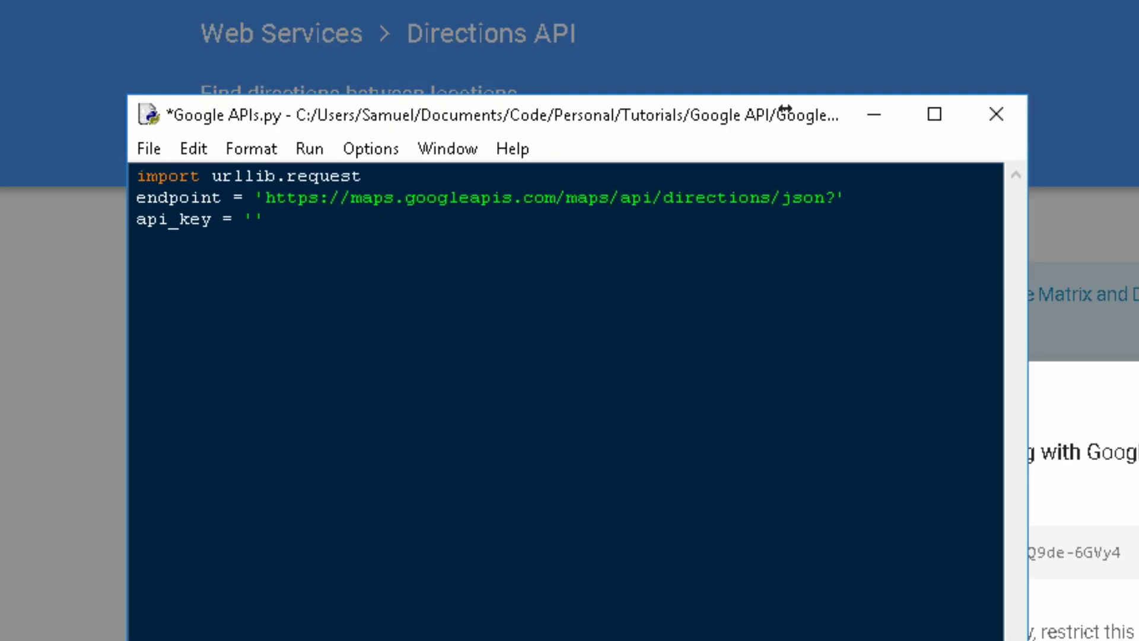
Step: Paste the Directions API key into api_key = '' and move to a new line
key(alt+Tab)
key(alt+Tab)
key(ctrl+v)
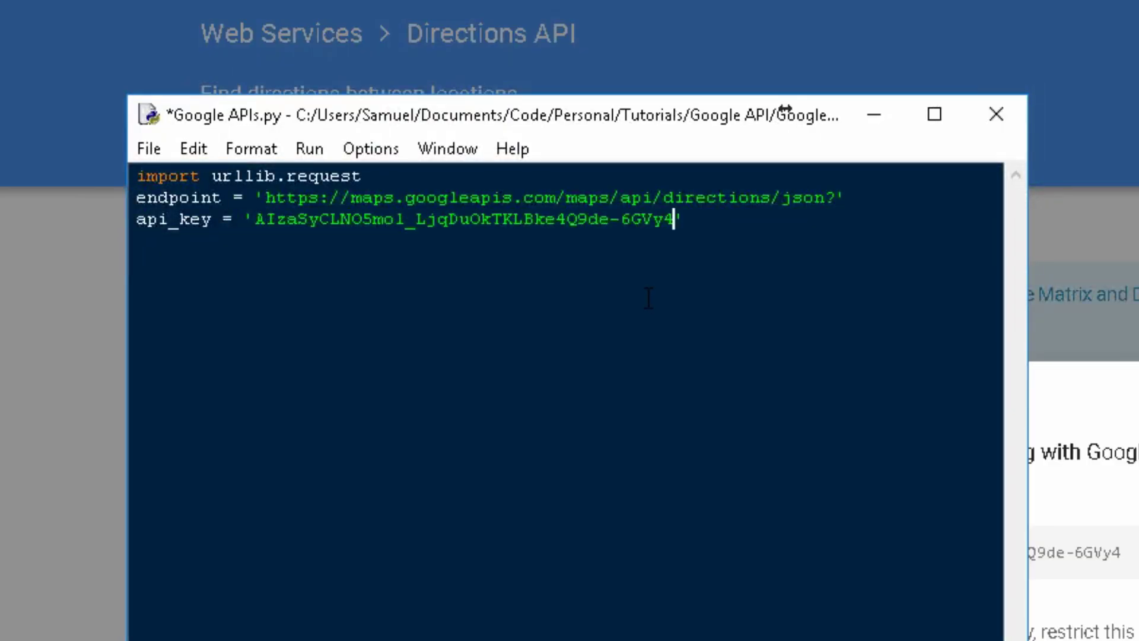
key(Right)
key(Return)
text(origin =)
text( input())
Step: Complete the origin input() prompt line, fixing the colon spacing
key(Left)
text('')
key(Left)
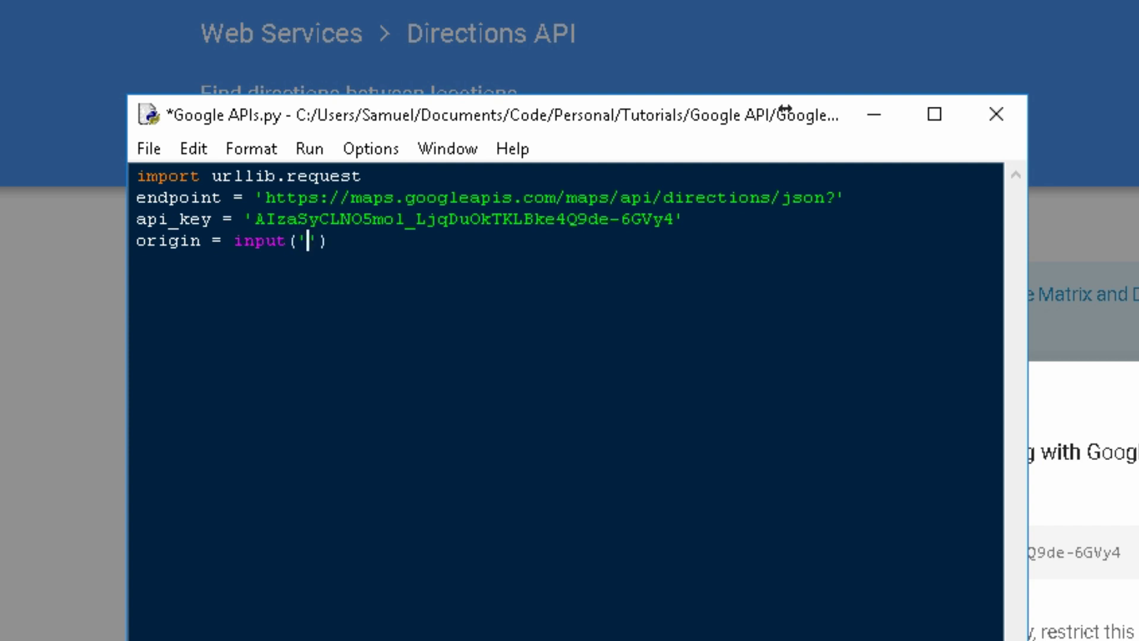
text(Where are you? :)
key(BackSpace)
key(BackSpace)
text(:)
key(End)
key(Return)
text(destination)
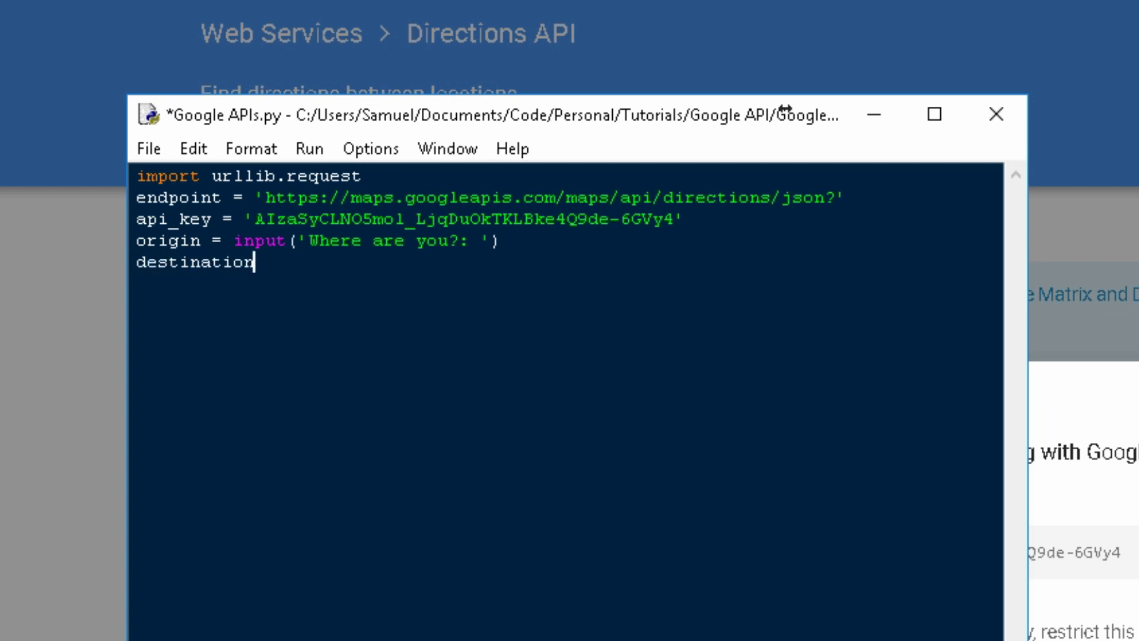
text( = io)
Step: Write destination = input('Where do you want to go?: ') on the next line
key(BackSpace)
text(nput)
text(()'')
key(Left)
key(Left)
text(Where )
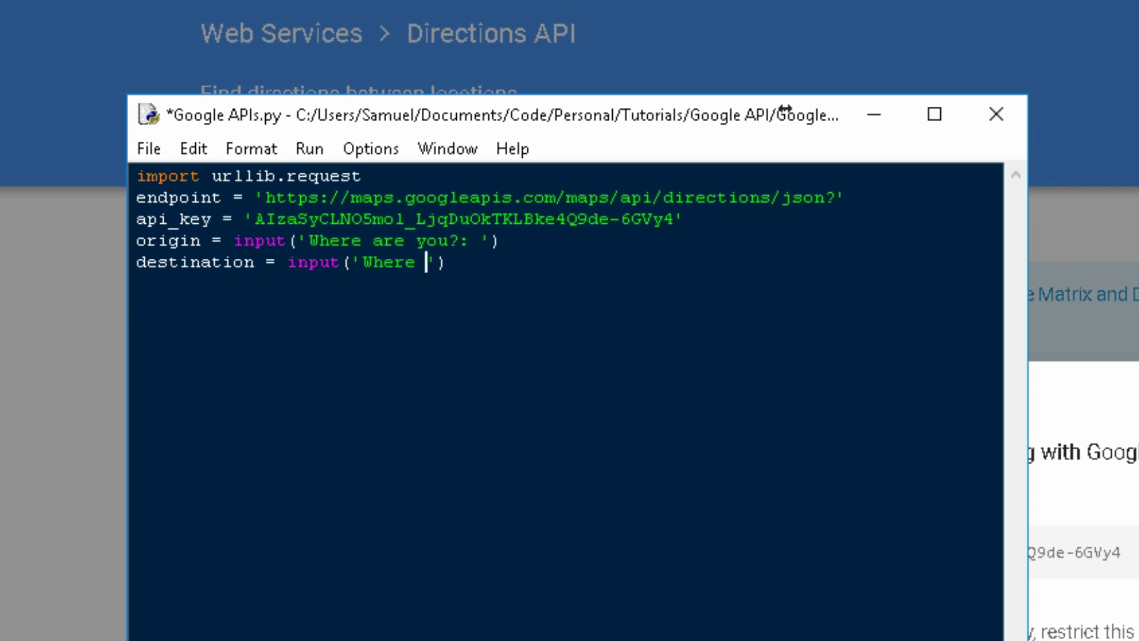
text(do you want to go?:)
key(End)
key(Return)
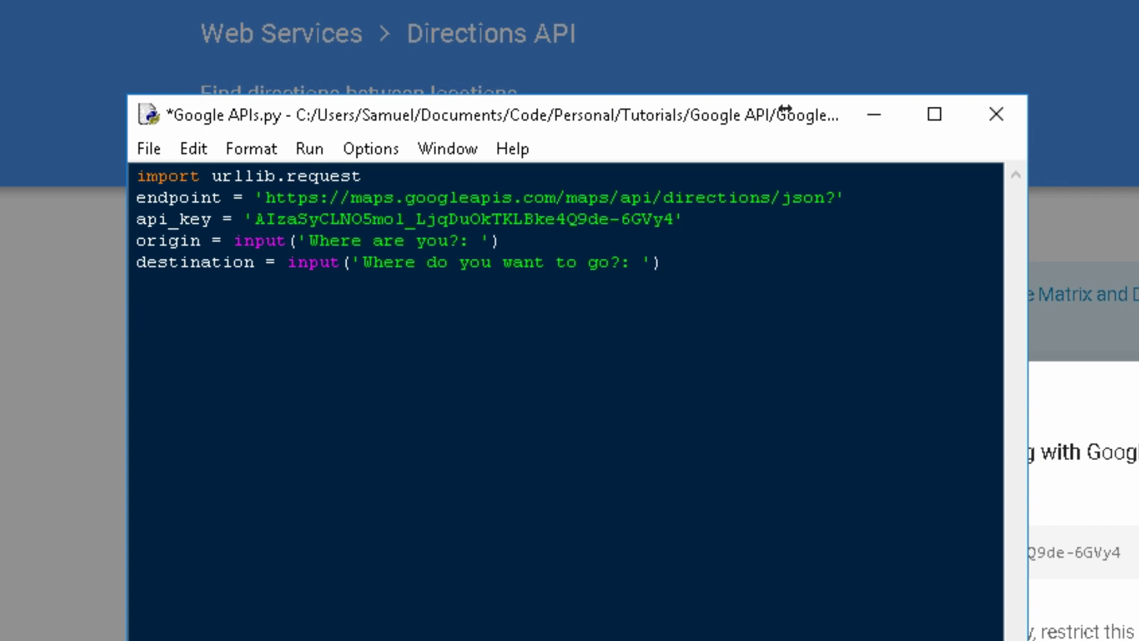
text(navig)
text(ation_rewu)
Step: Type nav_request = 'origin={}&destination={}', correcting the name and bracket typos
key(BackSpace)
key(BackSpace)
text(q)
key(BackSpace)
key(BackSpace)
key(BackSpace)
key(BackSpace)
key(BackSpace)
key(BackSpace)
key(BackSpace)
key(BackSpace)
key(BackSpace)
text(_request = ')
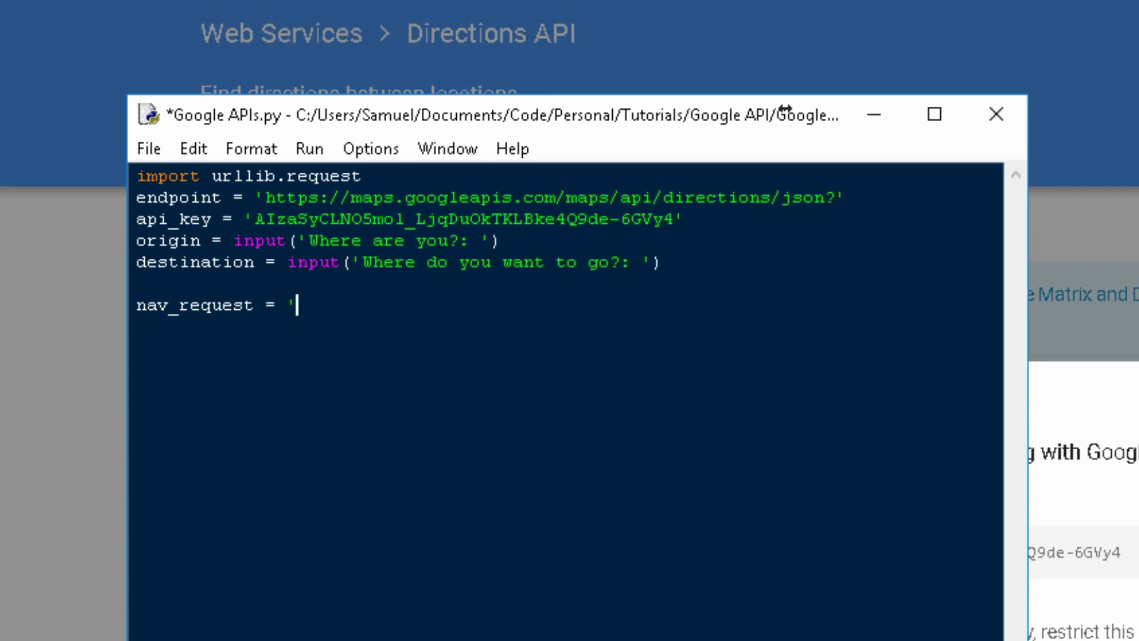
text(origin={})
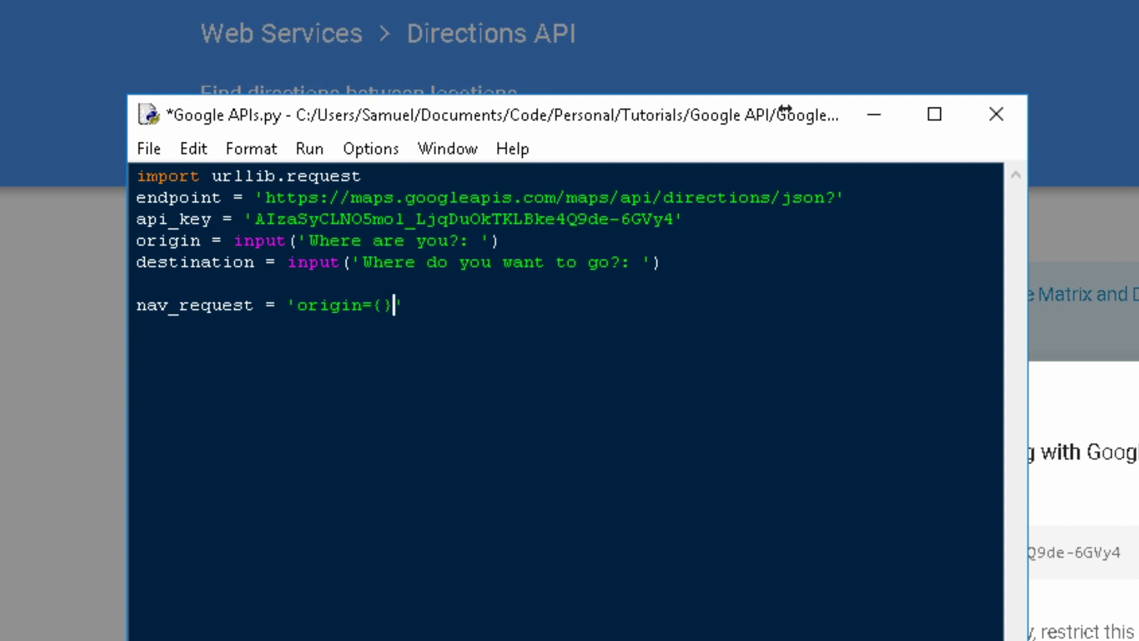
text(&)
text(destination=)
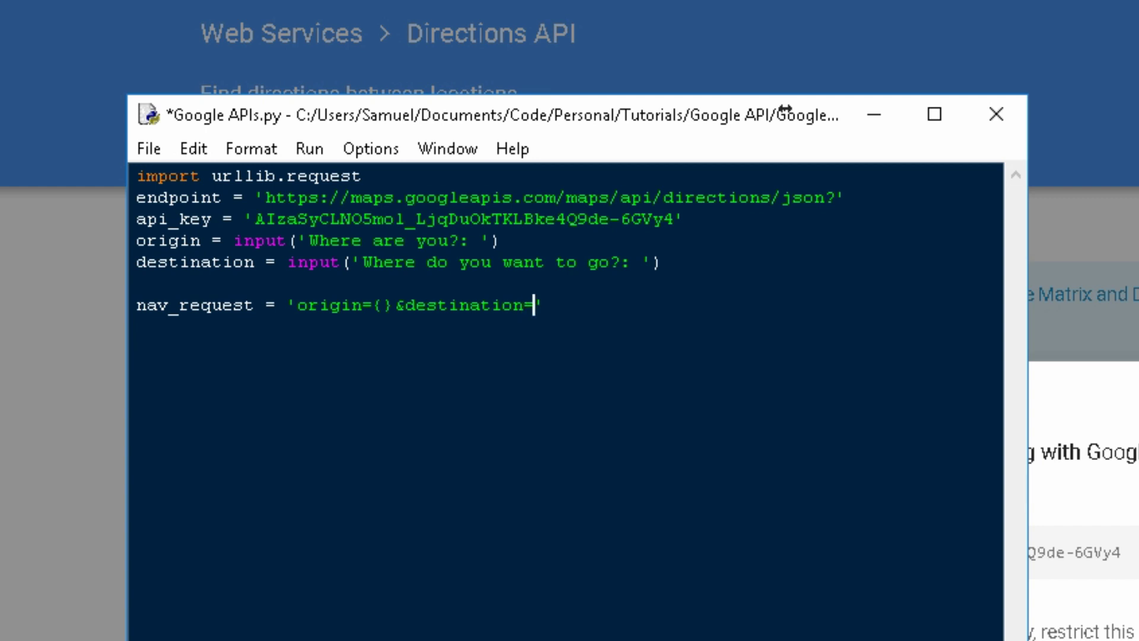
text({])
key(BackSpace)
text(})
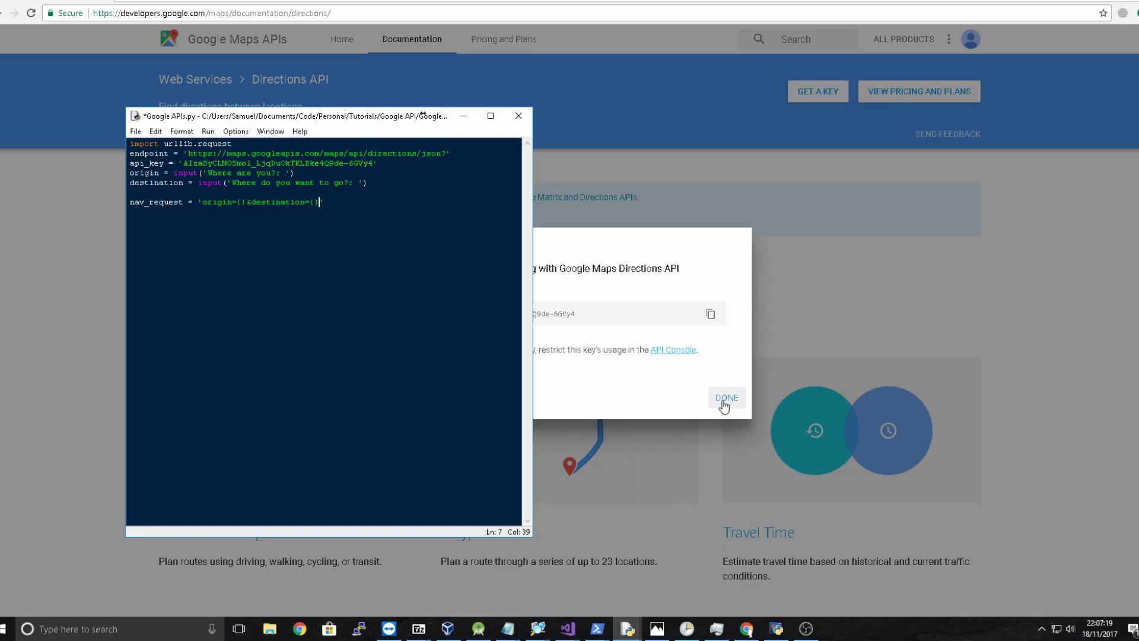
Step: Dismiss the API key dialog and highlight the demo's sample request URL
click(725, 403)
scroll(726, 402, down, 5)
scroll(646, 385, down, 1)
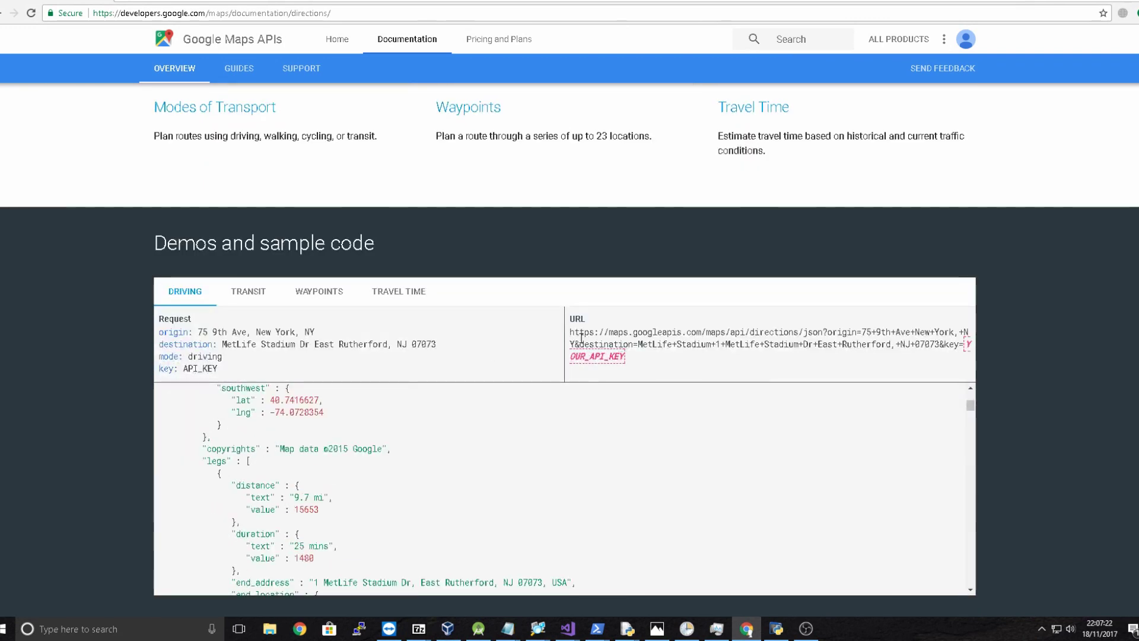
drag(572, 332, 966, 348)
key(ctrl+c)
click(847, 366)
Step: Highlight the key placeholder, origin and &destination= parameters in the sample URL
drag(965, 344, 951, 355)
click(939, 356)
double_click(841, 332)
drag(574, 345, 637, 344)
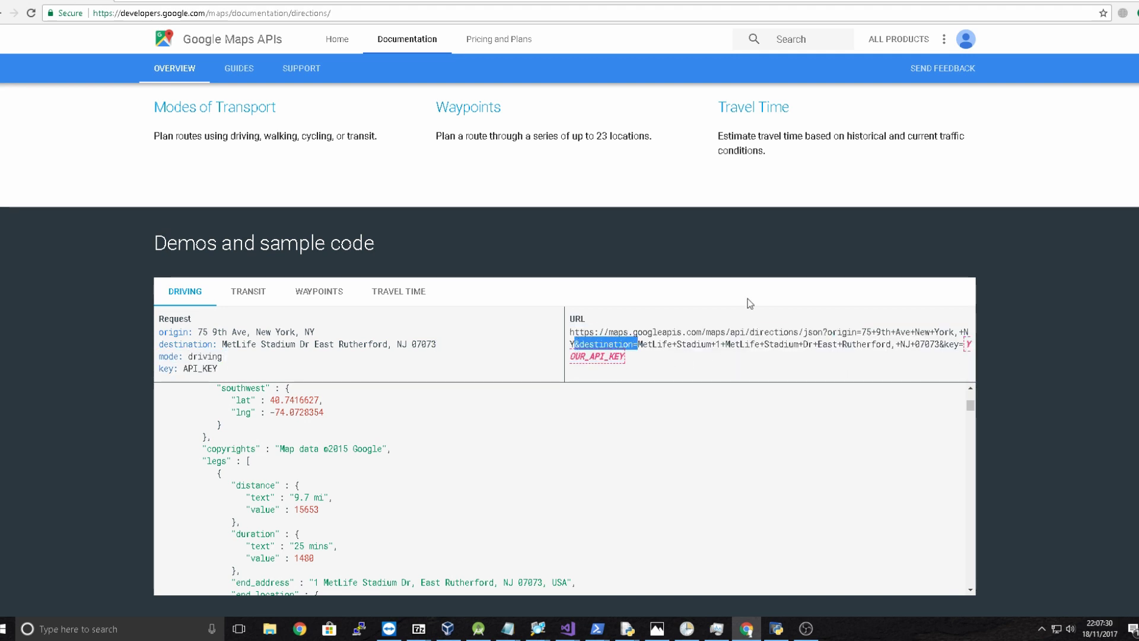
click(671, 348)
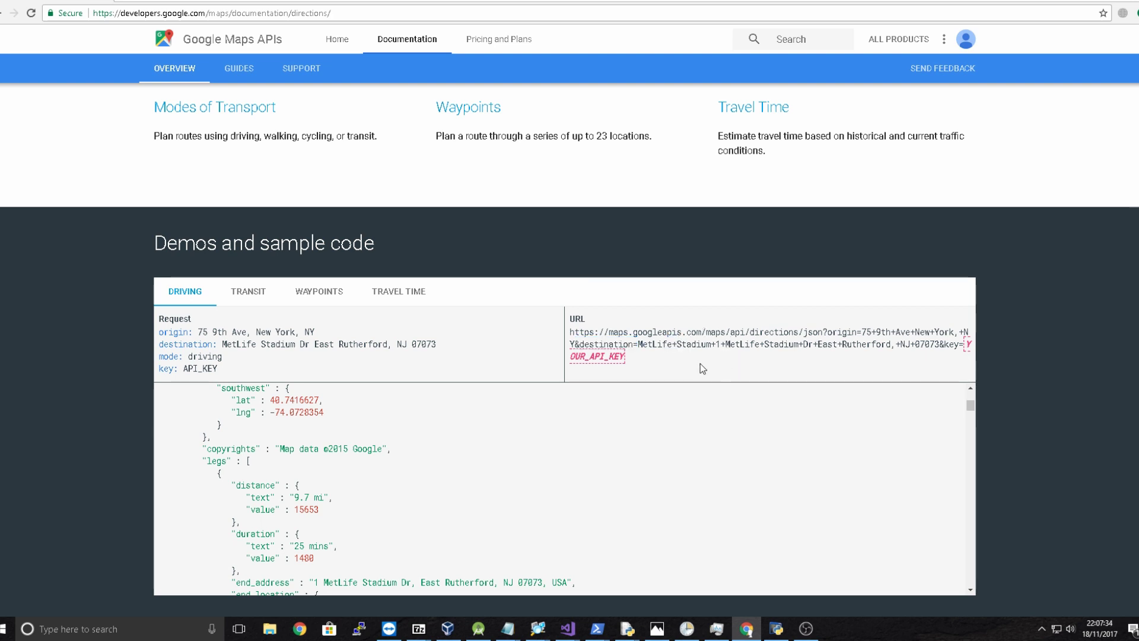
Step: Add &key={} and .format(origin,destination,api_key) to nav_request, removing the blank line above
key(alt+Tab)
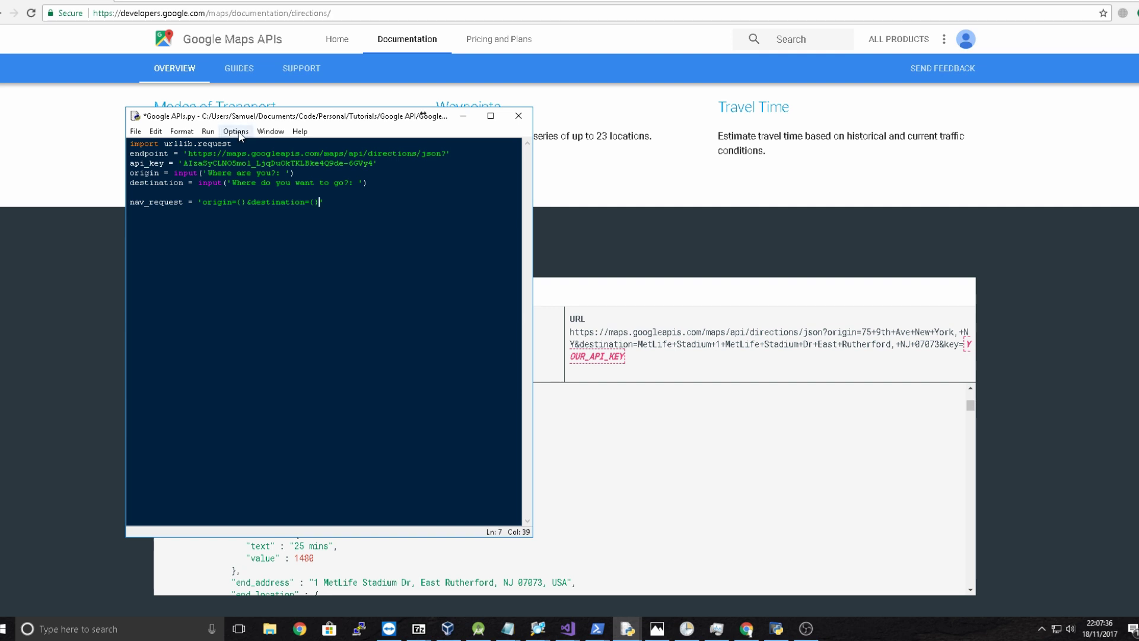
drag(244, 128, 357, 131)
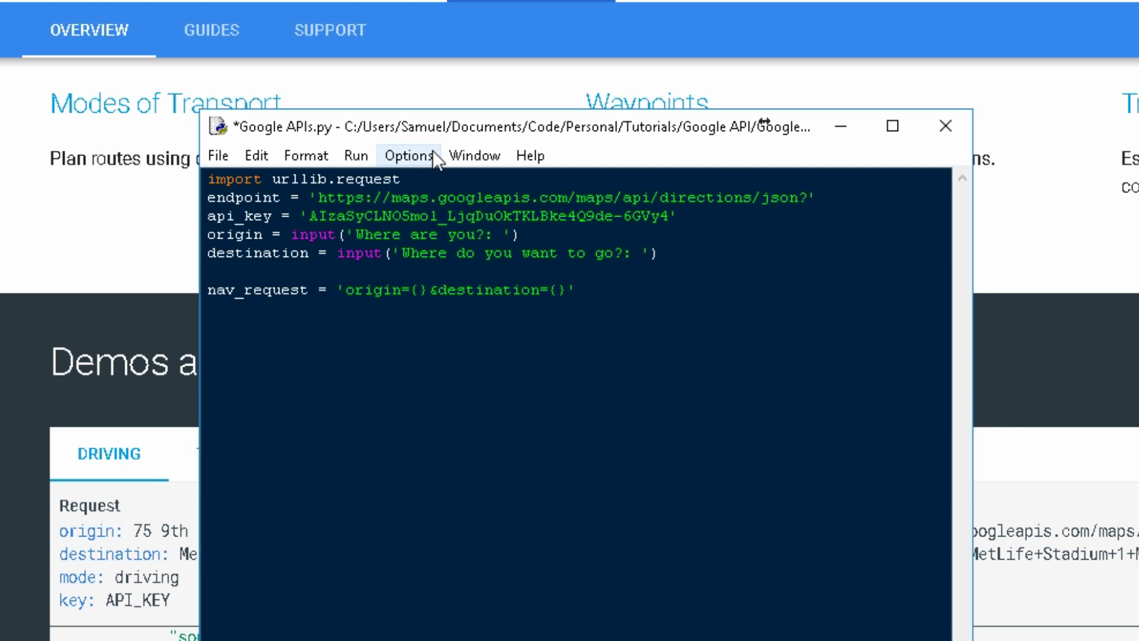
key(Right)
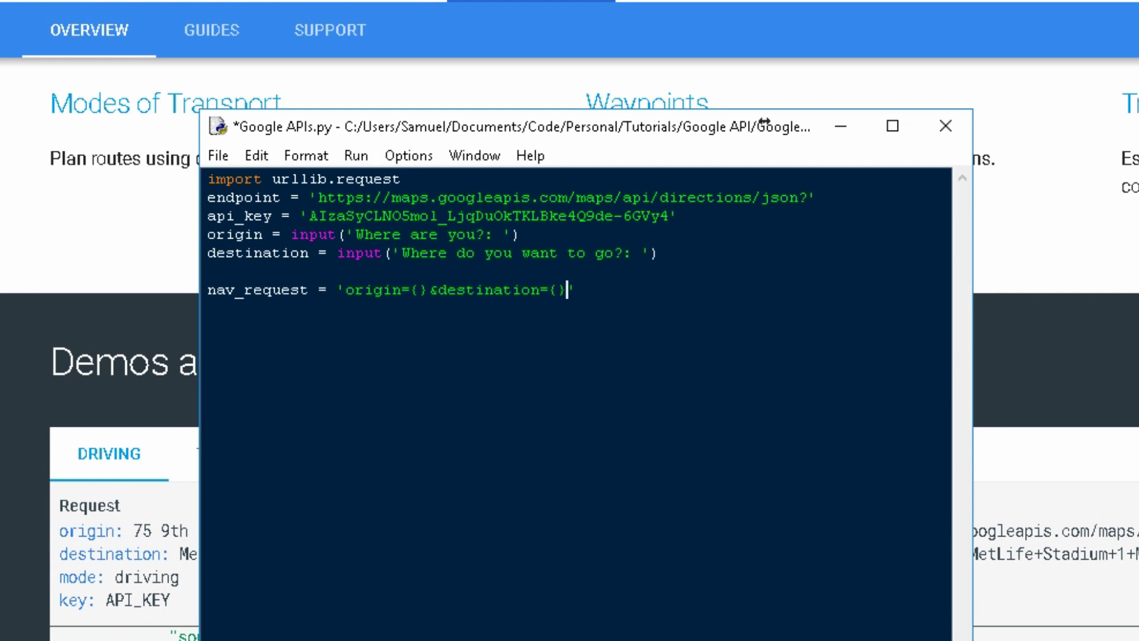
text(&key={})
key(Left)
key(Right)
key(Right)
key(Right)
key(Right)
text(.format())
key(Left)
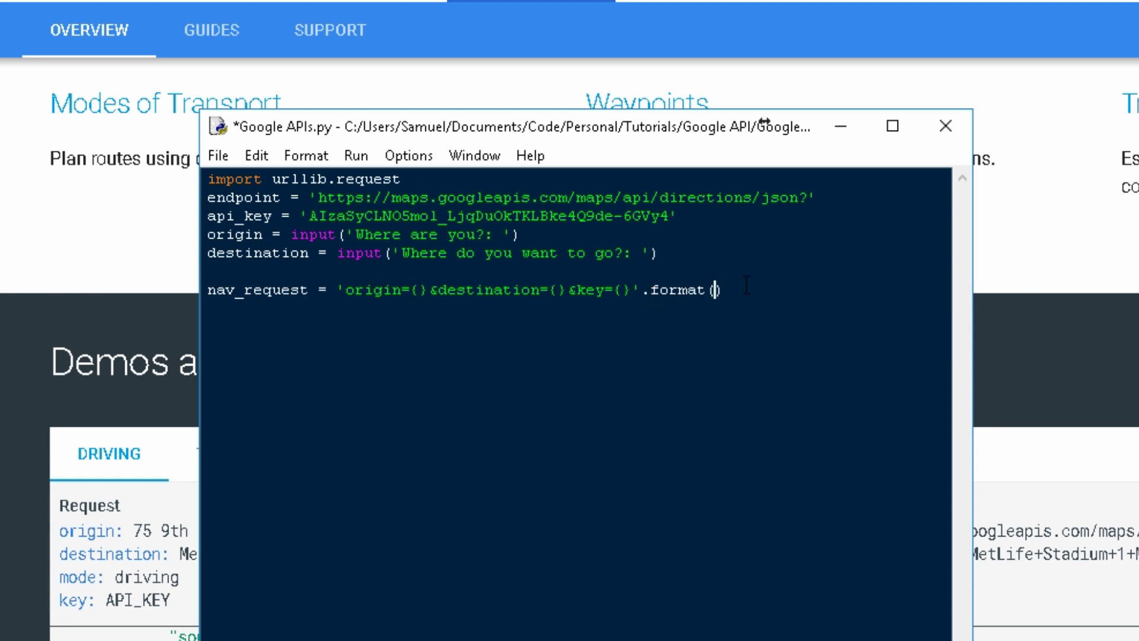
text(origin)
text(,destination,)
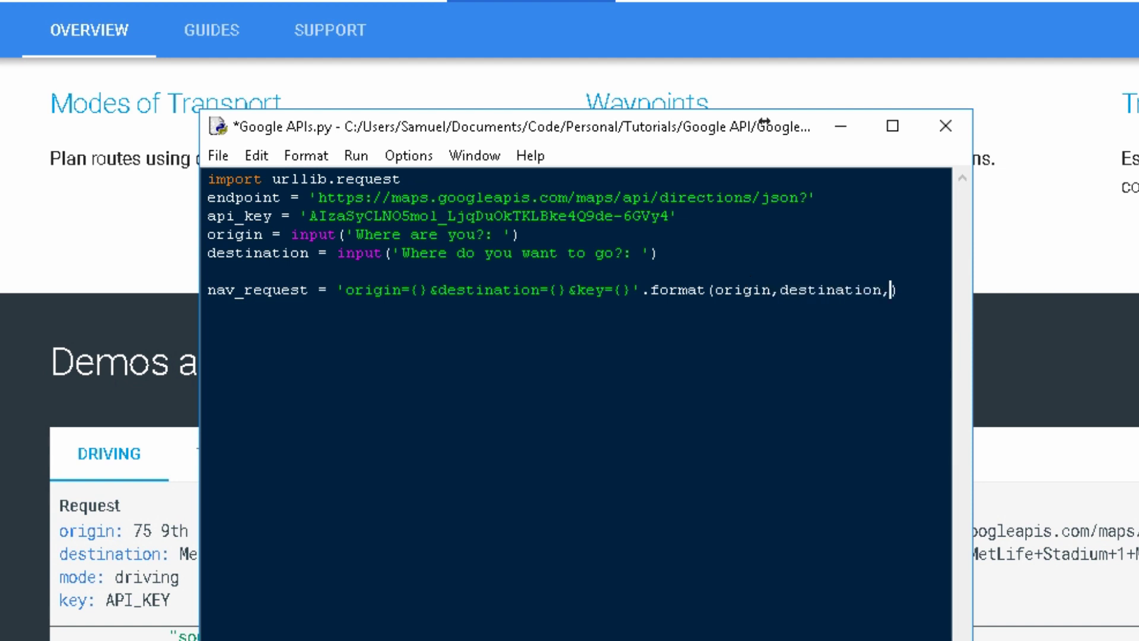
text(api_key)
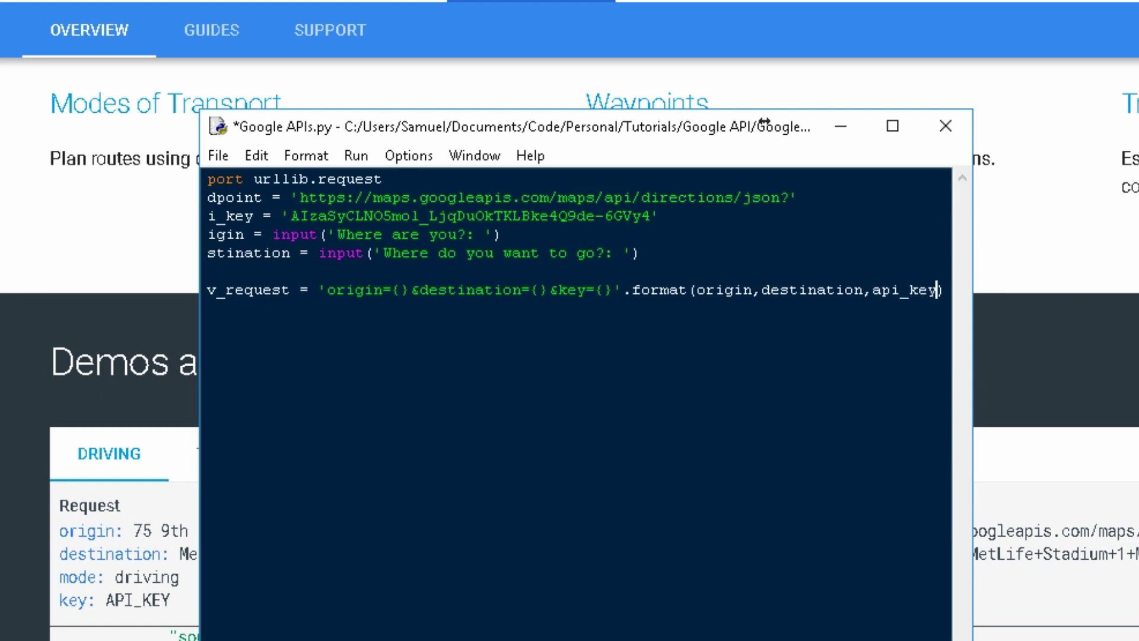
key(Return)
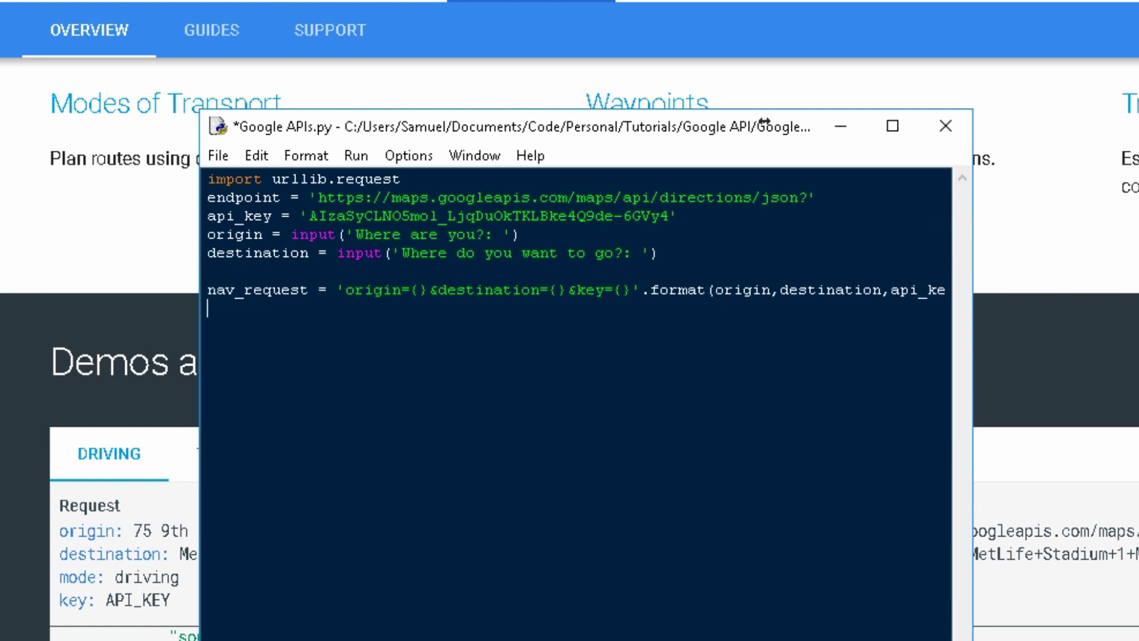
key(BackSpace)
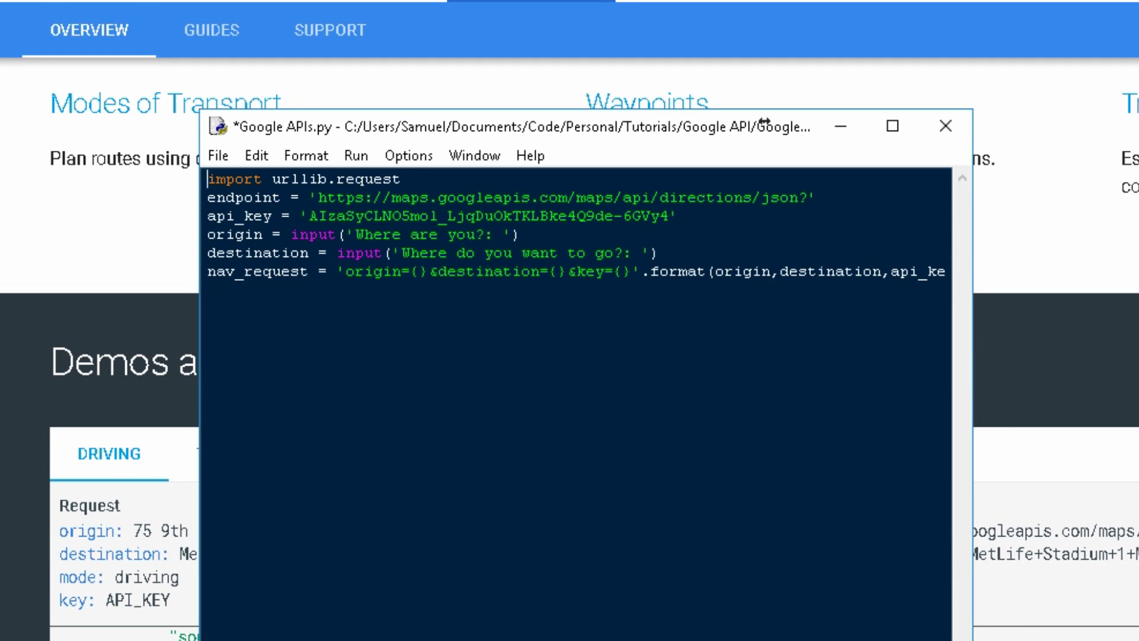
Step: Add a request line after nav_request that joins endpoint and nav_request
key(Return)
key(Up)
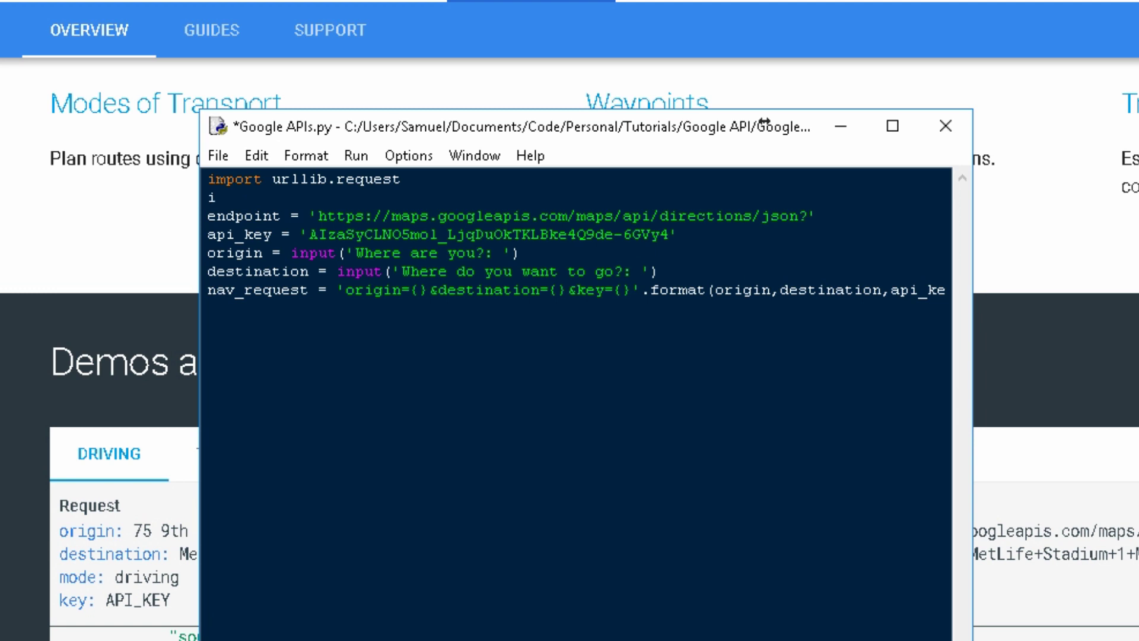
text(import json)
key(Down)
key(Down)
key(Down)
key(Down)
key(Down)
key(Down)
key(End)
key(Return)
text(reuqest)
key(BackSpace)
key(BackSpace)
key(BackSpace)
key(BackSpace)
key(BackSpace)
text(que)
text(st_)
key(BackSpace)
text(= )
text(na)
key(BackSpace)
key(BackSpace)
text(endpoint )
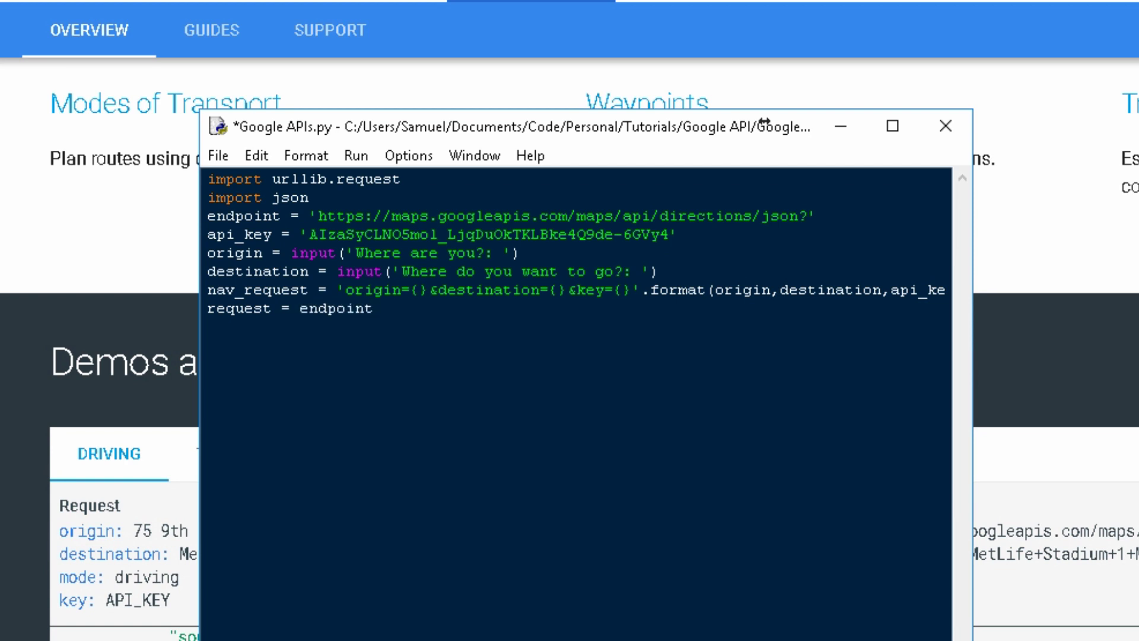
text(+)
text( nav_r)
text(equest)
key(Return)
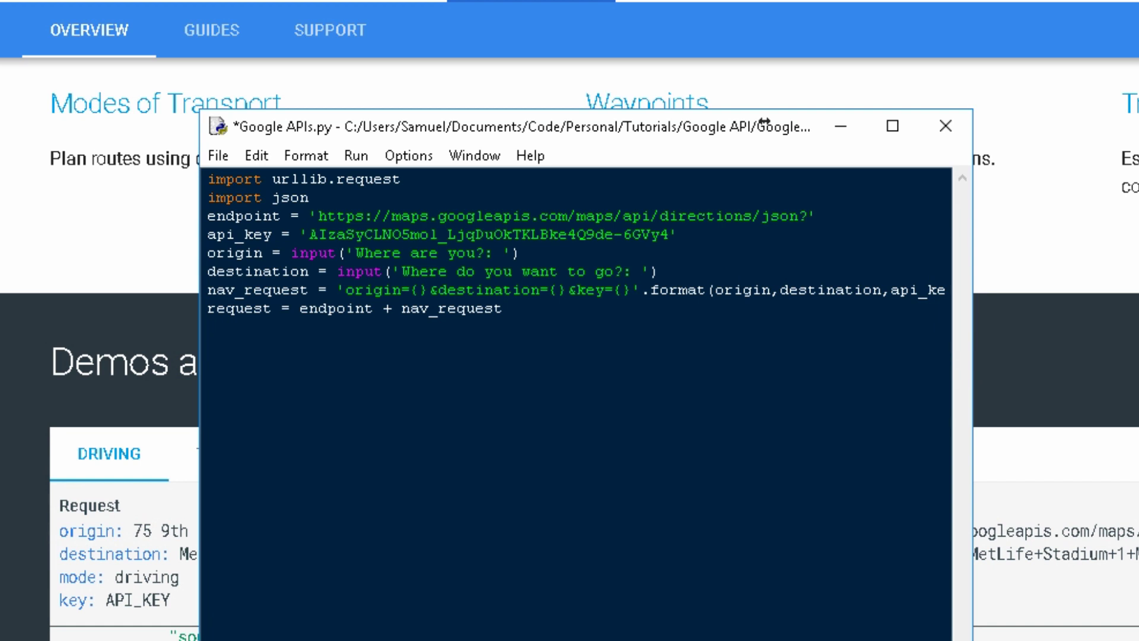
text(response =  )
text(re)
Step: Add response = urllib.request.urlopen(request).read() below the request line
key(BackSpace)
key(BackSpace)
key(BackSpace)
text(request)
key(BackSpace)
key(BackSpace)
key(BackSpace)
key(BackSpace)
key(BackSpace)
key(BackSpace)
key(BackSpace)
text(url)
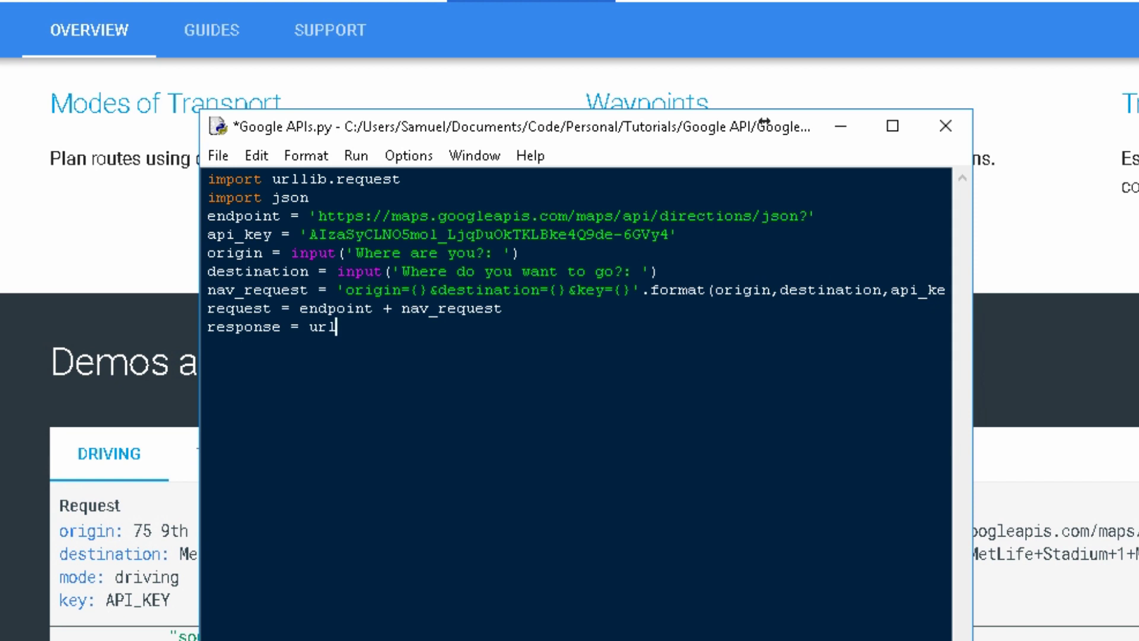
text(lib.request)
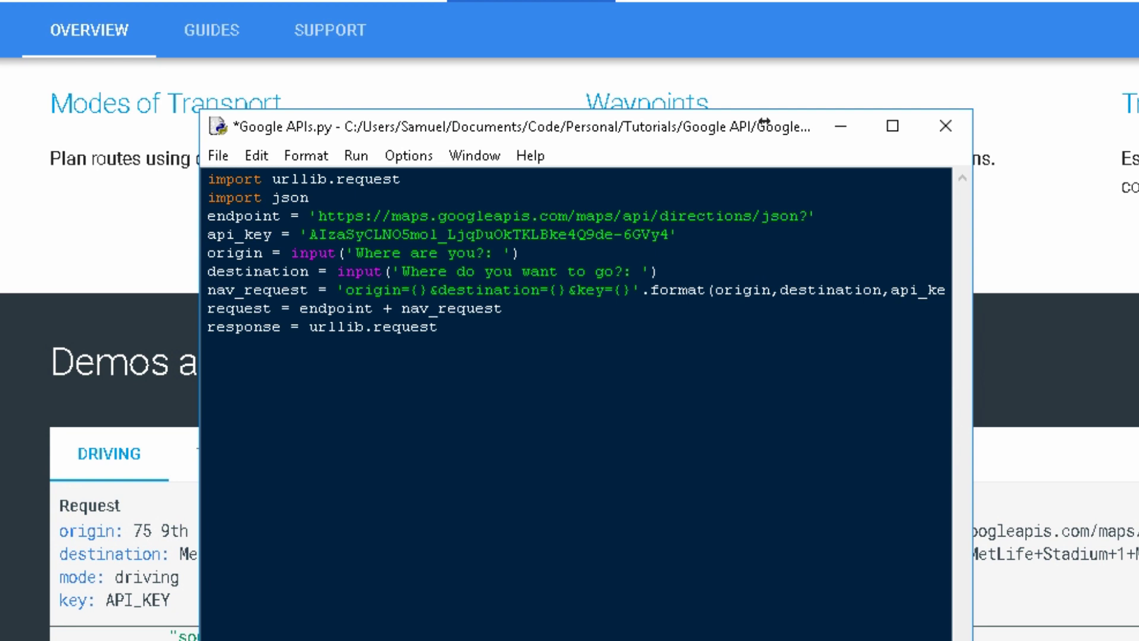
text(.url)
text(open)
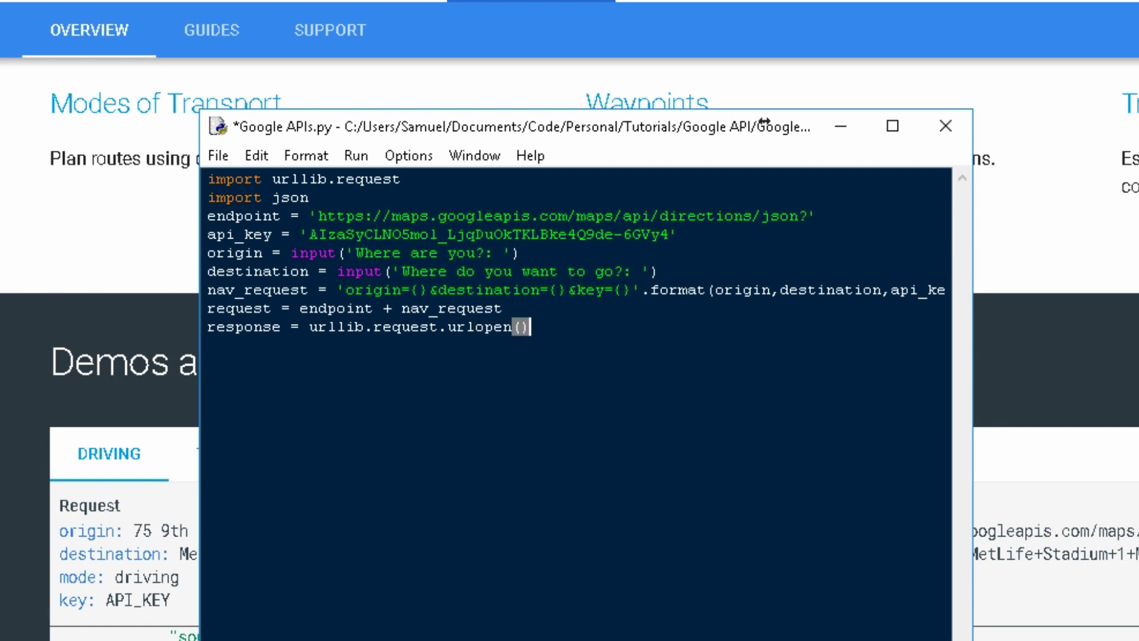
text(())
text(request)
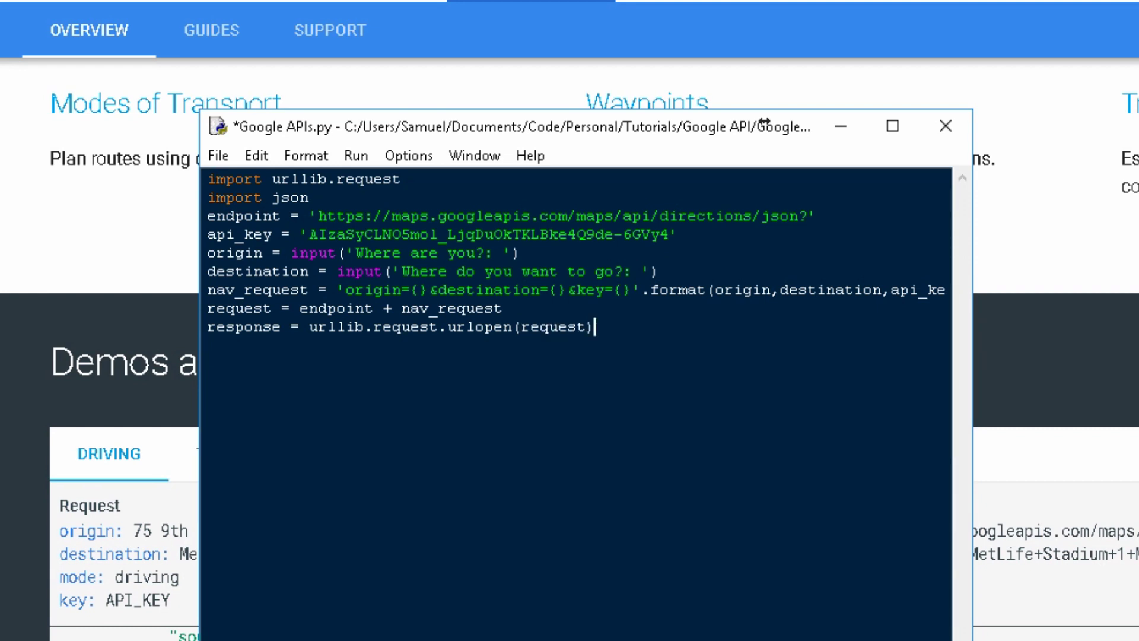
text(.)
text(read())
key(Return)
text(directios)
Step: Add directions = json.loads(response) and print(directions), then save the script
key(BackSpace)
text(ns = json.loas)
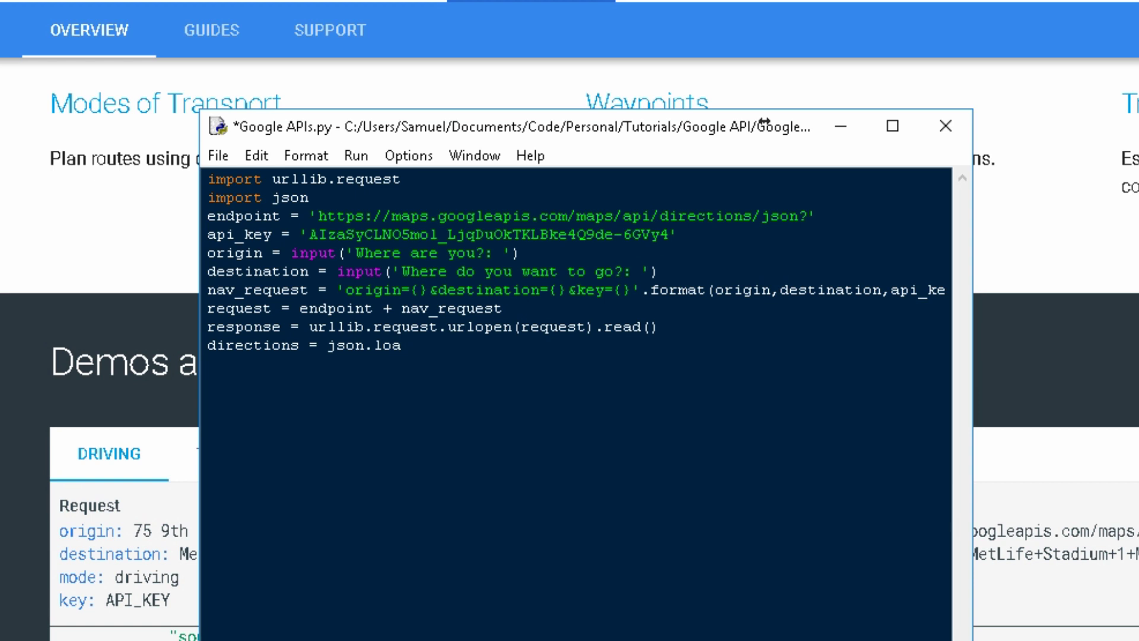
text(ds())
text(response)
key(End)
key(Return)
text(print())
key(Left)
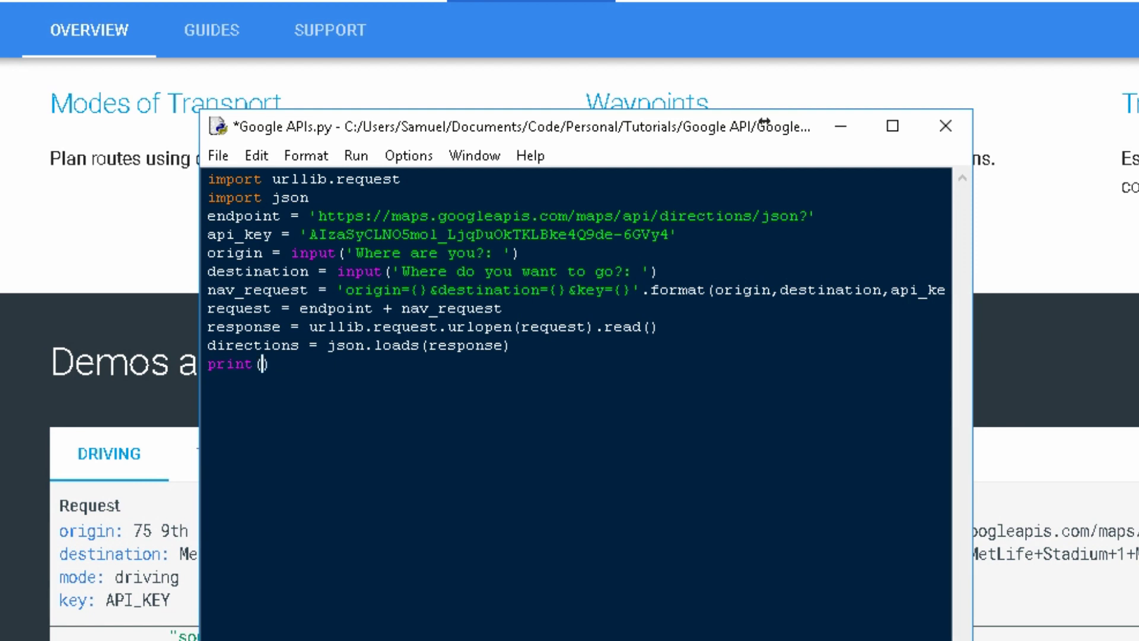
text(directions)
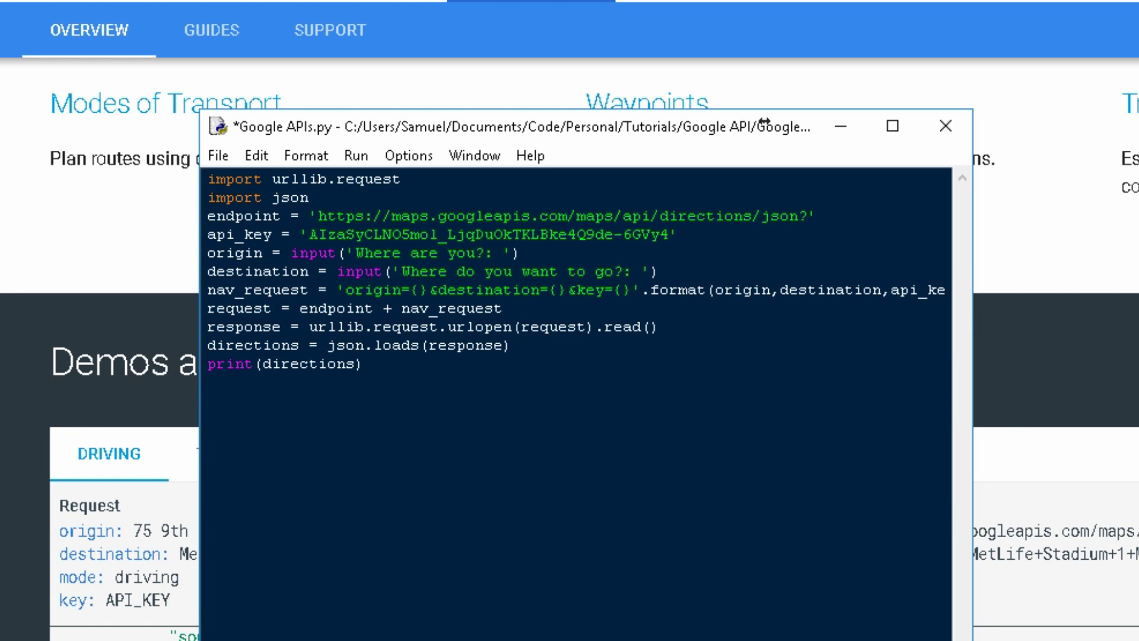
key(ctrl+s)
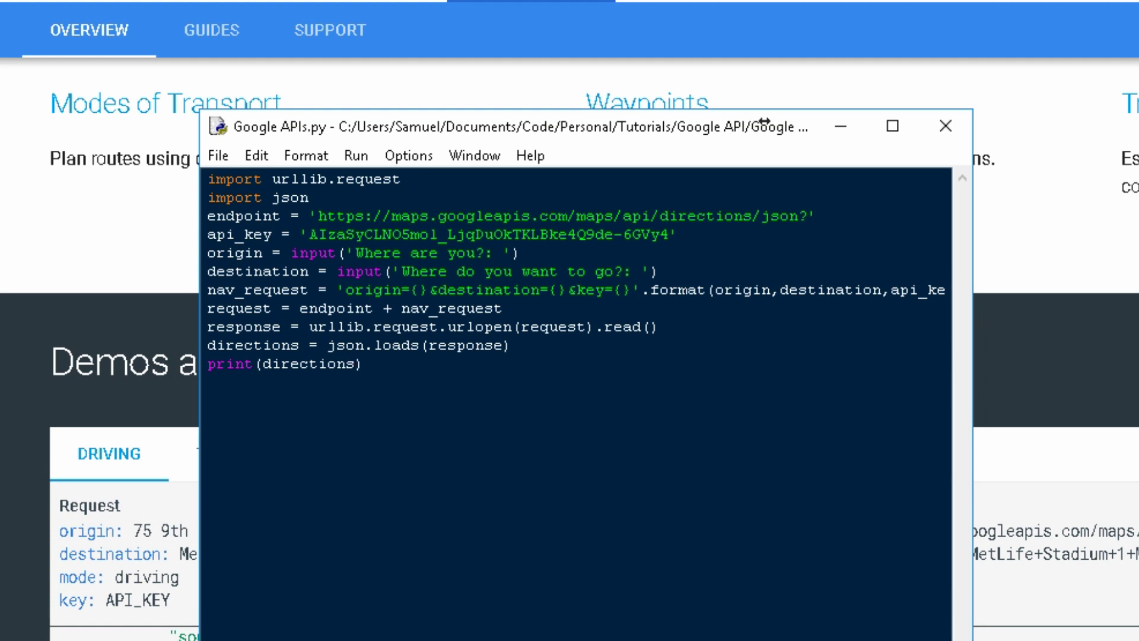
Step: Append .replace(' ','+') to the origin input line
key(Up)
key(Up)
key(Up)
key(Up)
key(Up)
key(End)
text(.)
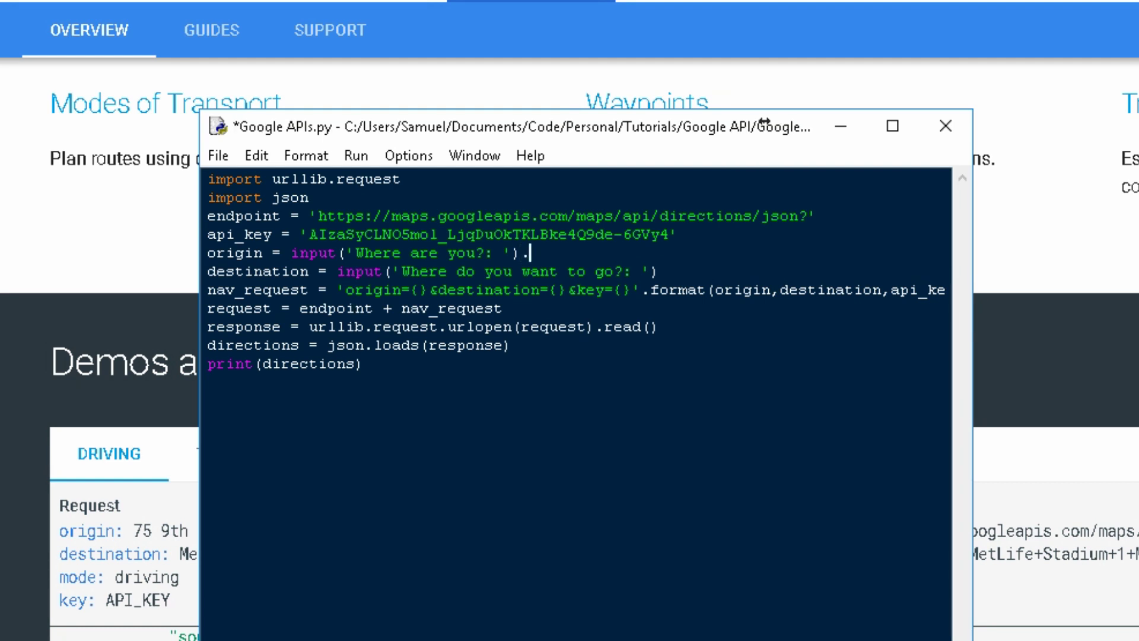
text(replace())
key(Left)
text('')
key(Right)
text(,'')
key(Left)
text(+)
Step: Append the space-replacing .replace() call to the destination input line
key(Left)
key(Right)
key(Down)
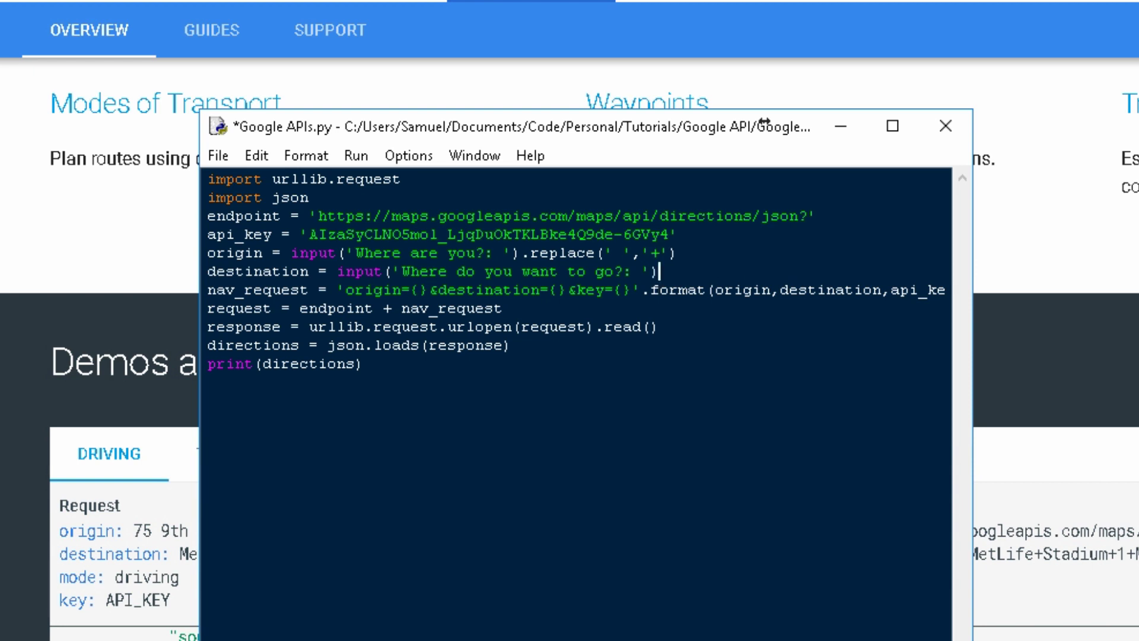
text(.replace())
key(Left)
text('')
key(Left)
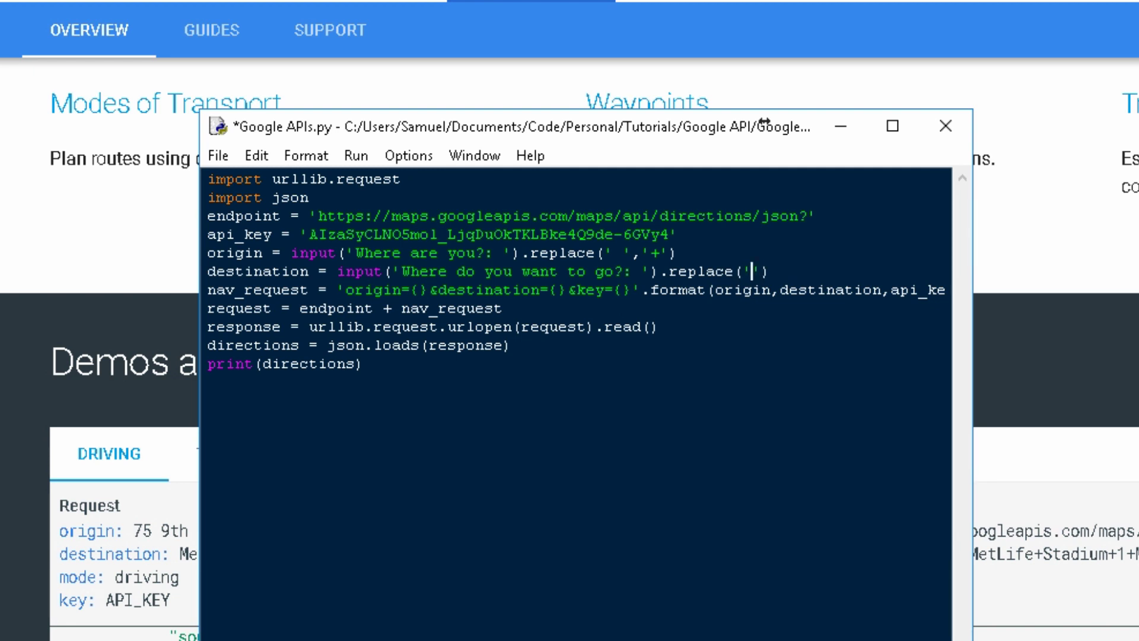
key(Right)
text(,)
text('+')
Step: Save and run the script, entering London as origin and Heathrow as destination
key(ctrl+s)
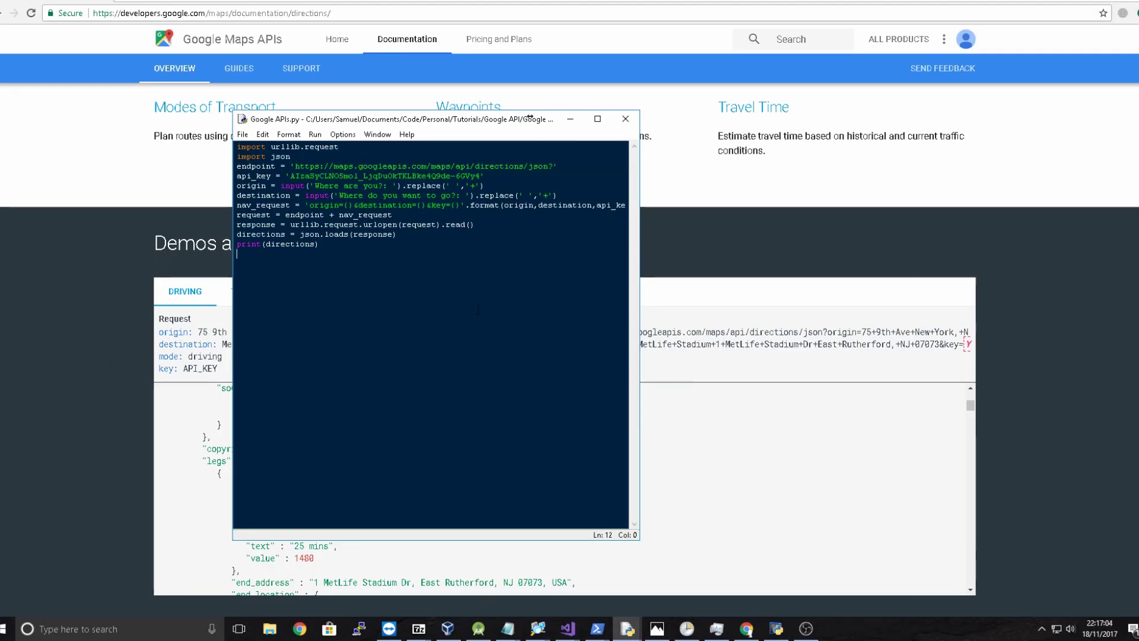
key(F5)
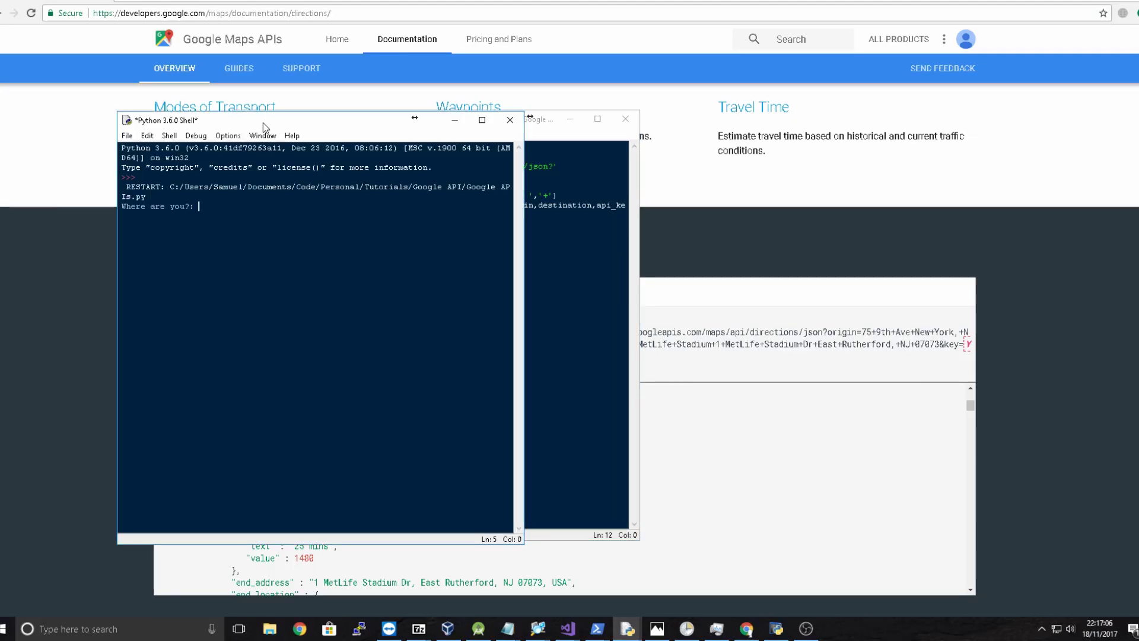
drag(268, 121, 785, 133)
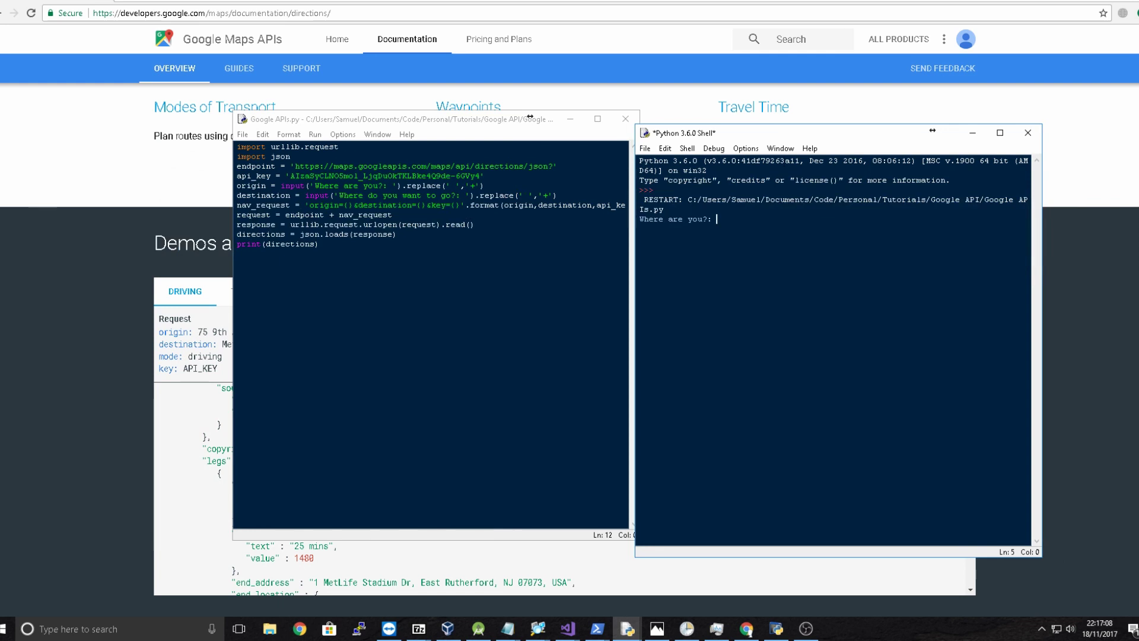
text(London)
key(Return)
text(B)
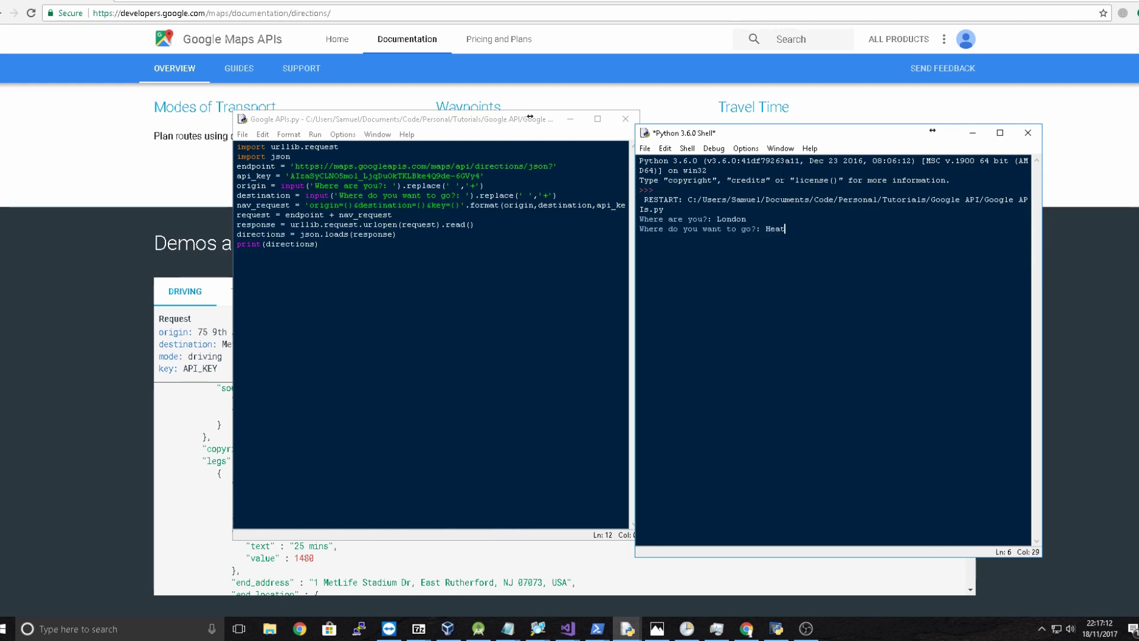
text(hrow)
key(Return)
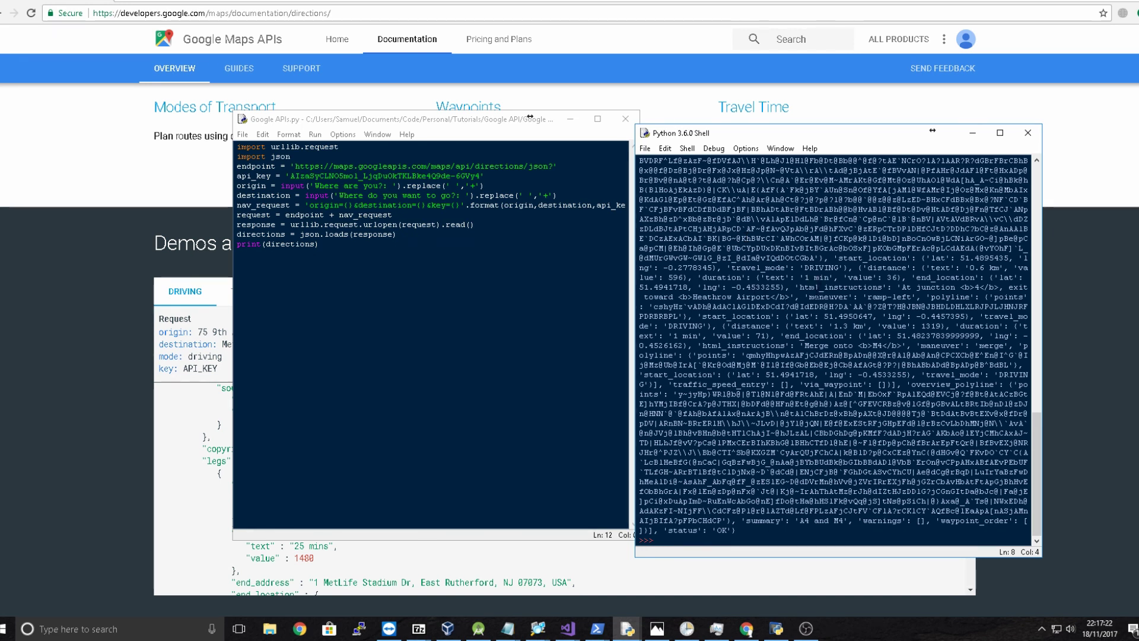
scroll(834, 347, up, 5)
scroll(835, 347, up, 5)
scroll(834, 347, up, 5)
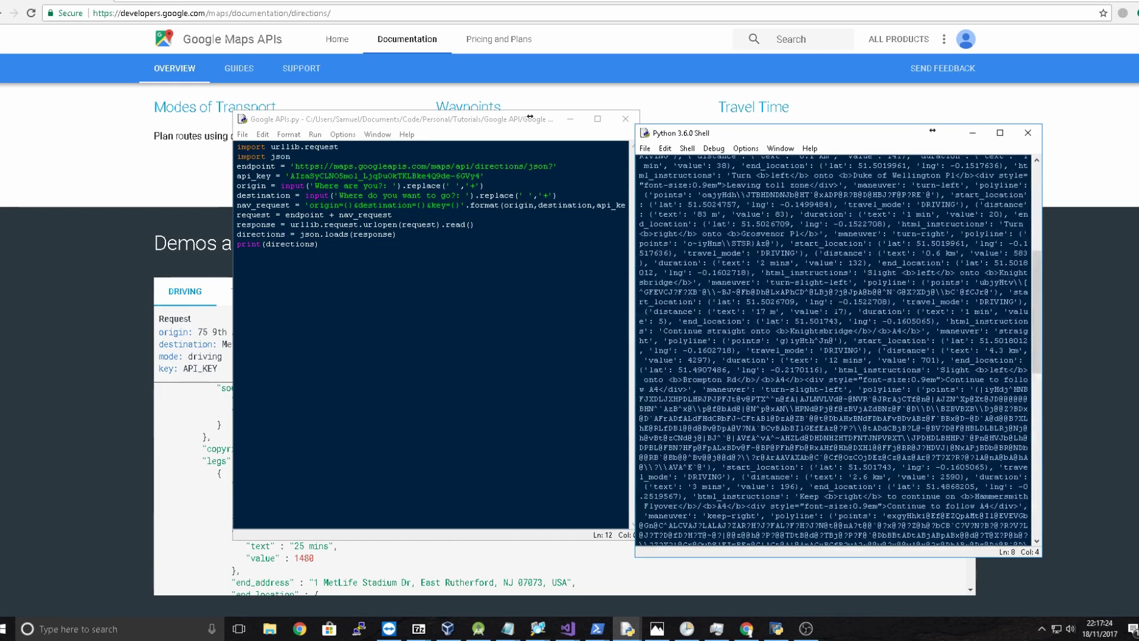
scroll(834, 348, up, 5)
scroll(834, 347, up, 5)
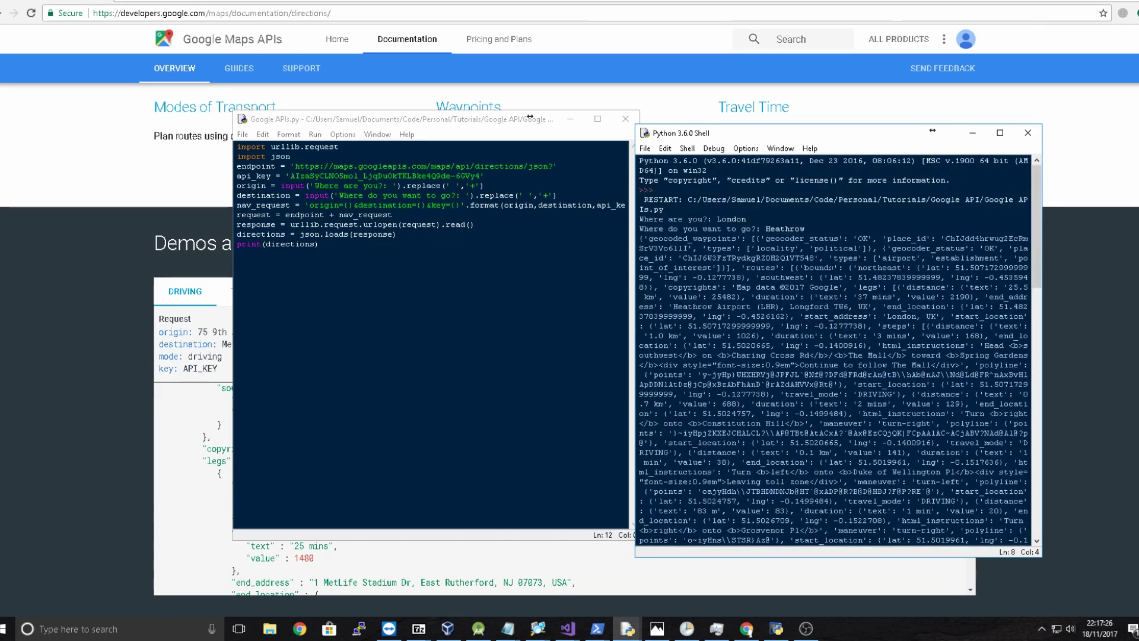
scroll(834, 348, up, 3)
scroll(835, 348, down, 5)
scroll(834, 347, down, 3)
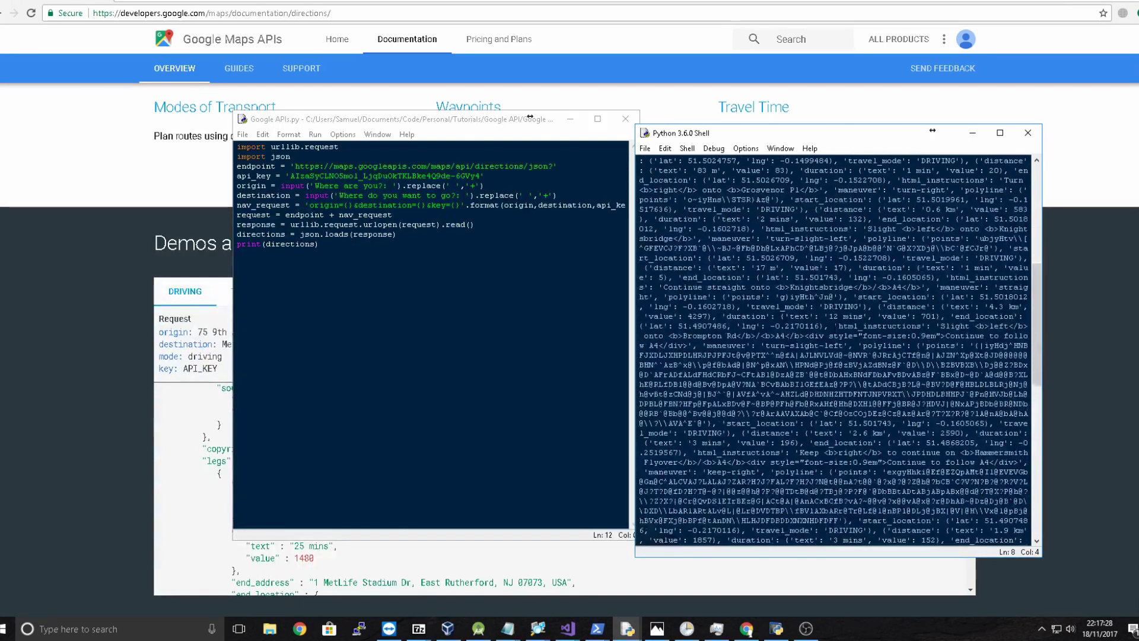
scroll(834, 348, down, 3)
scroll(834, 347, down, 5)
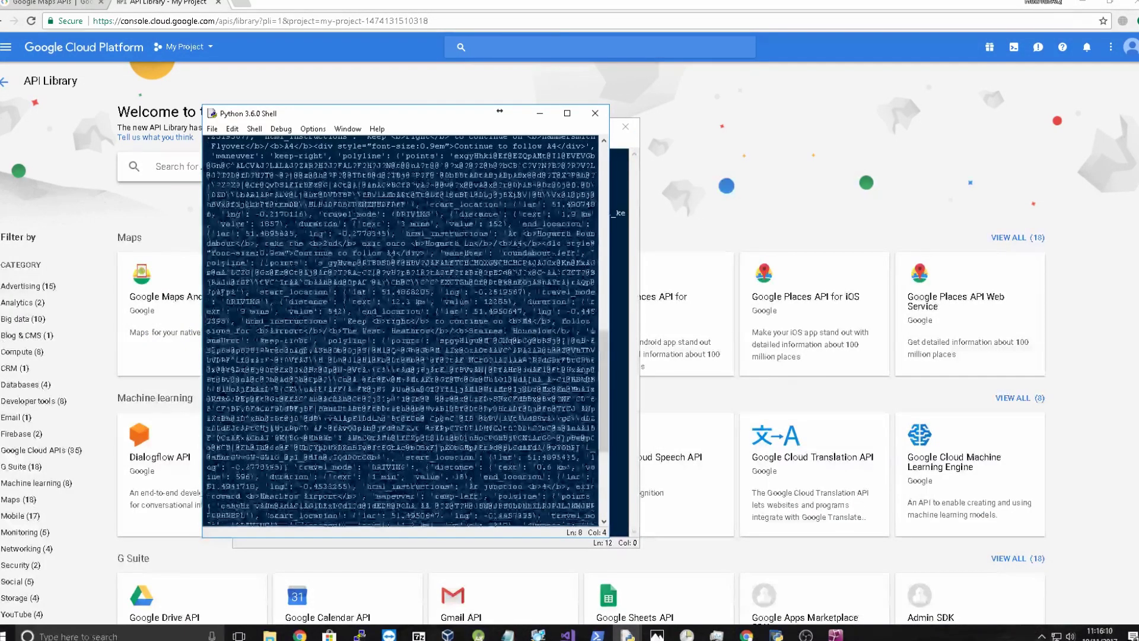
scroll(401, 339, up, 5)
scroll(401, 339, up, 5)
scroll(401, 339, down, 10)
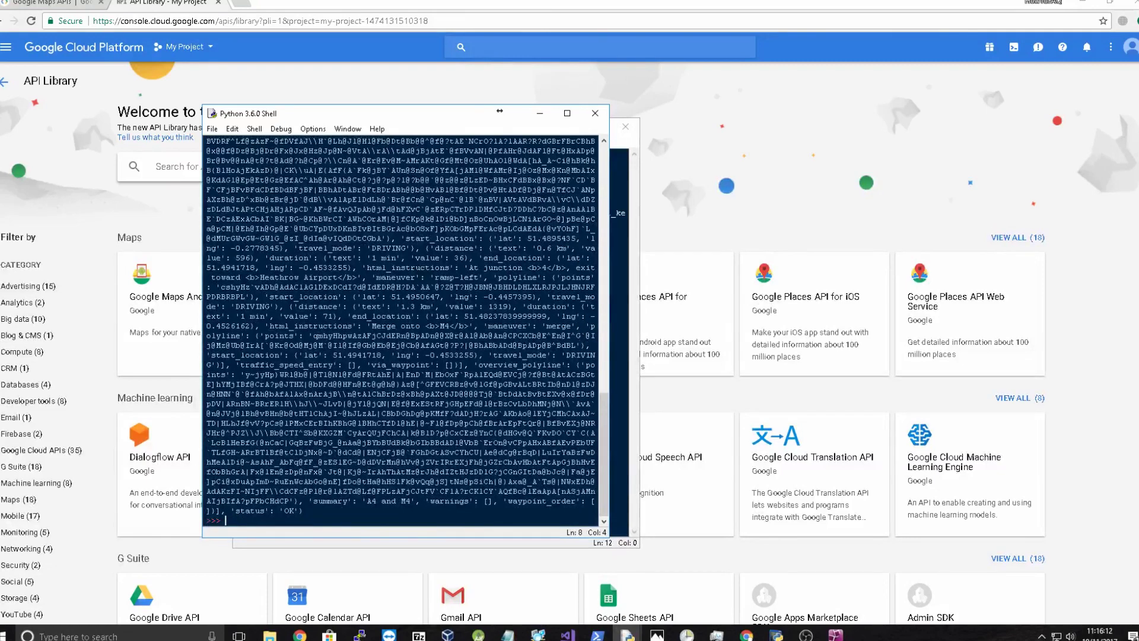
scroll(400, 339, up, 5)
scroll(400, 338, up, 5)
scroll(401, 339, up, 5)
scroll(400, 338, up, 3)
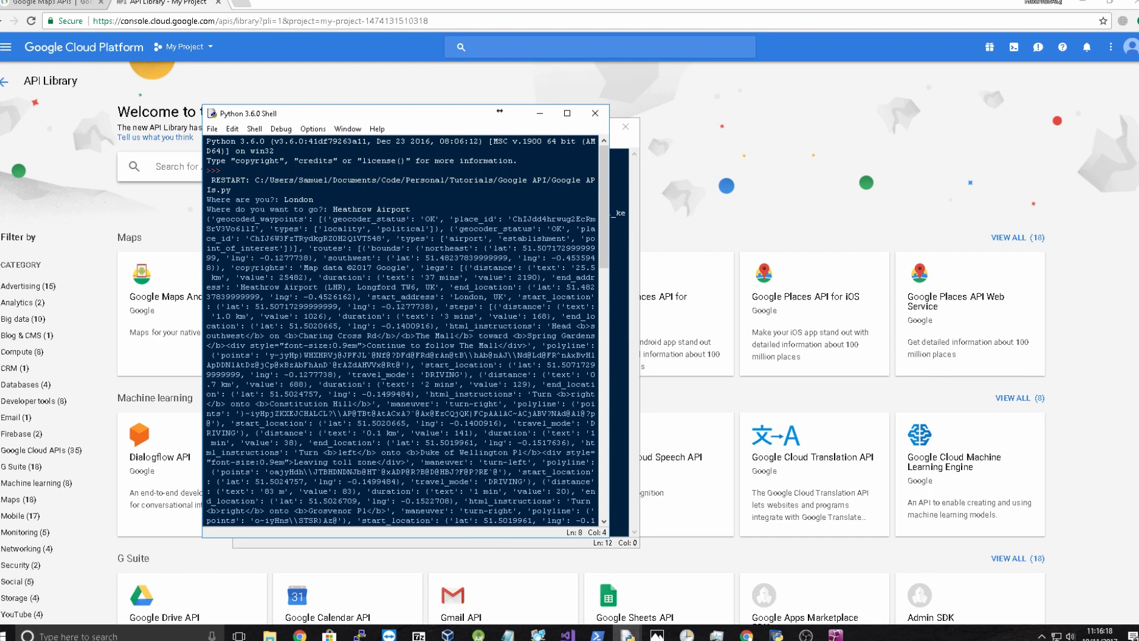
scroll(401, 339, down, 3)
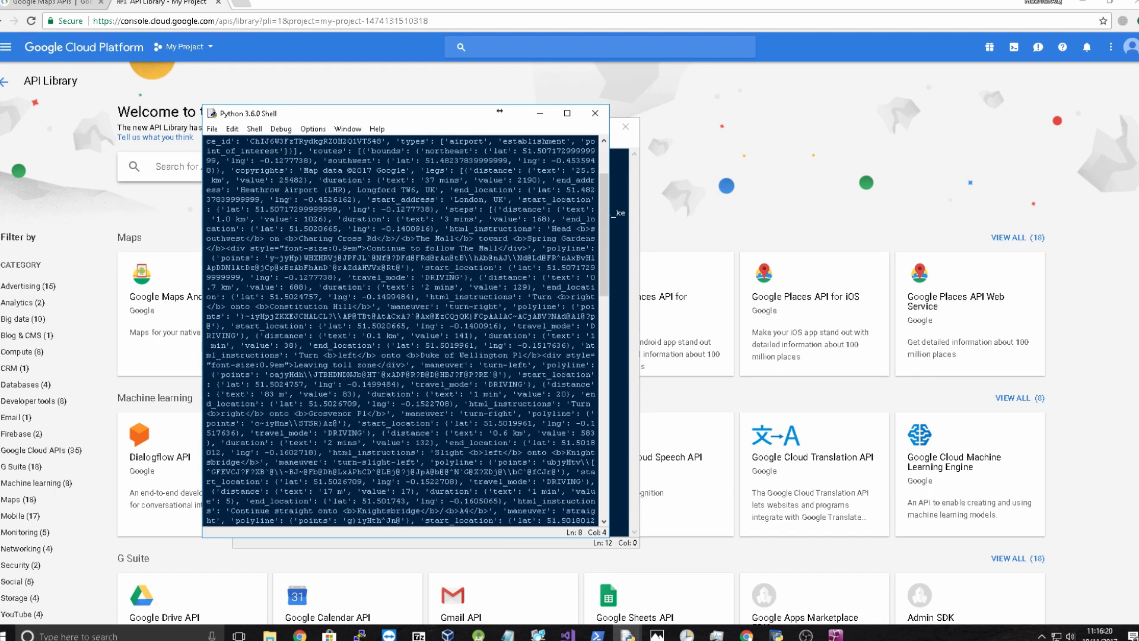
scroll(400, 339, down, 3)
scroll(401, 338, down, 3)
scroll(401, 339, down, 3)
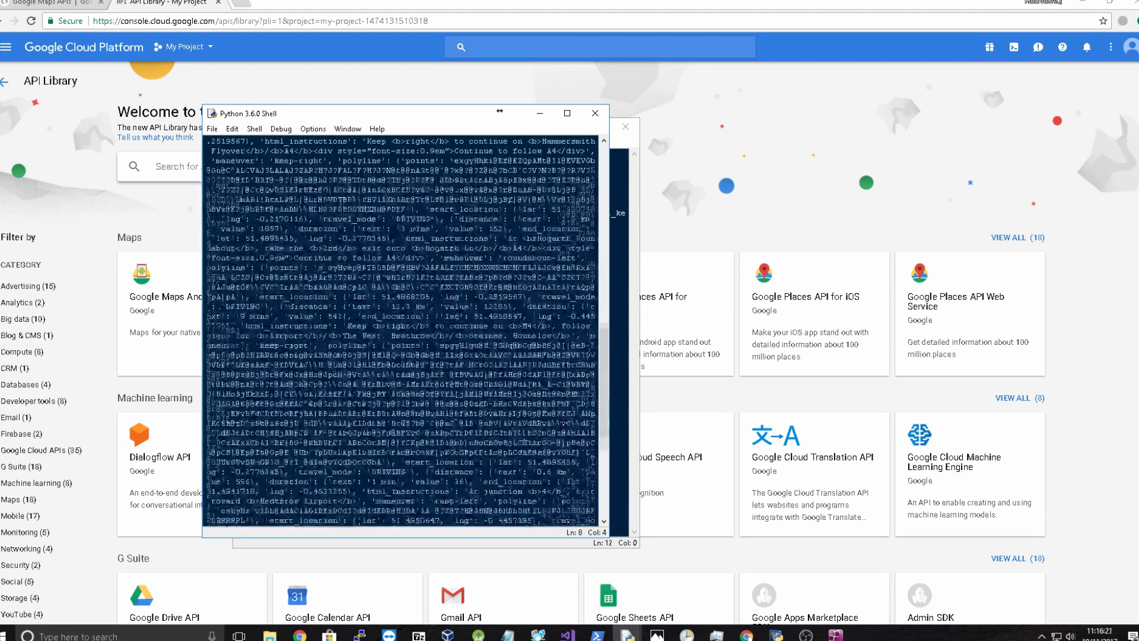
scroll(401, 339, down, 3)
scroll(400, 338, down, 3)
scroll(401, 338, down, 3)
scroll(400, 339, up, 3)
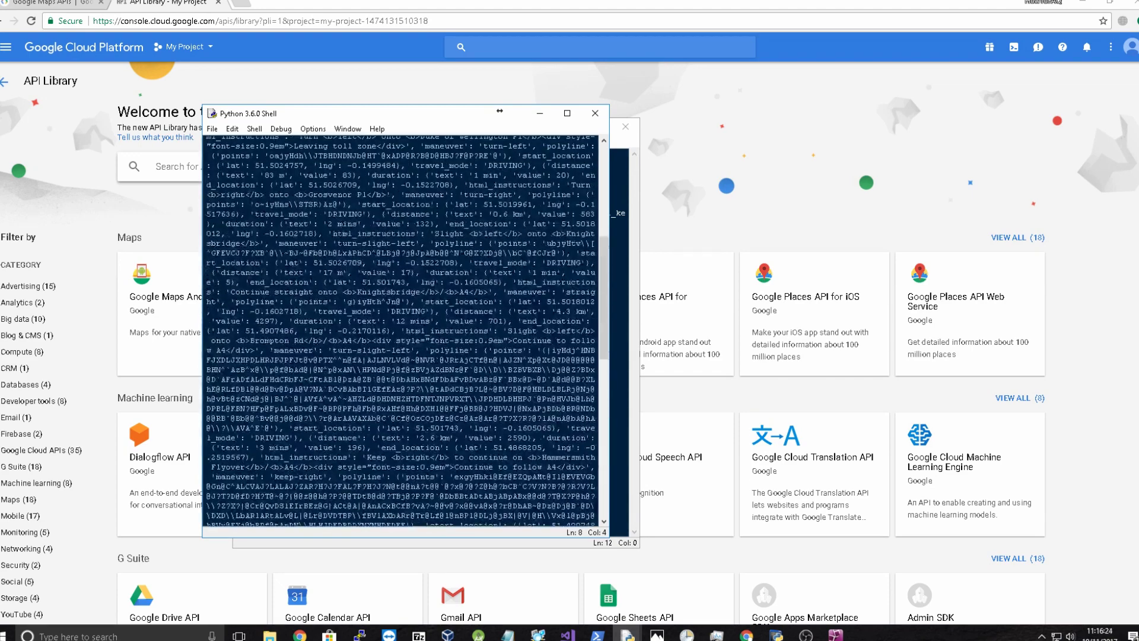
scroll(401, 338, up, 5)
scroll(401, 339, down, 3)
scroll(401, 339, down, 3)
scroll(400, 338, down, 3)
scroll(402, 338, down, 3)
text(directions.keys())
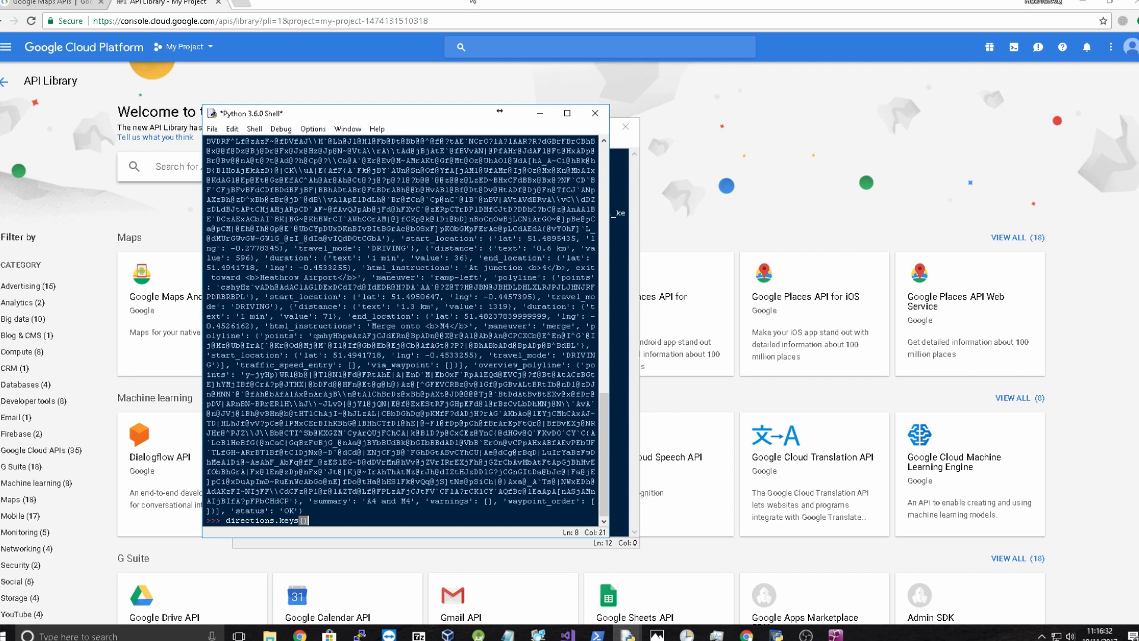
Step: Run directions.keys() and inspect geocoded_waypoints, routes and status in the output
key(Return)
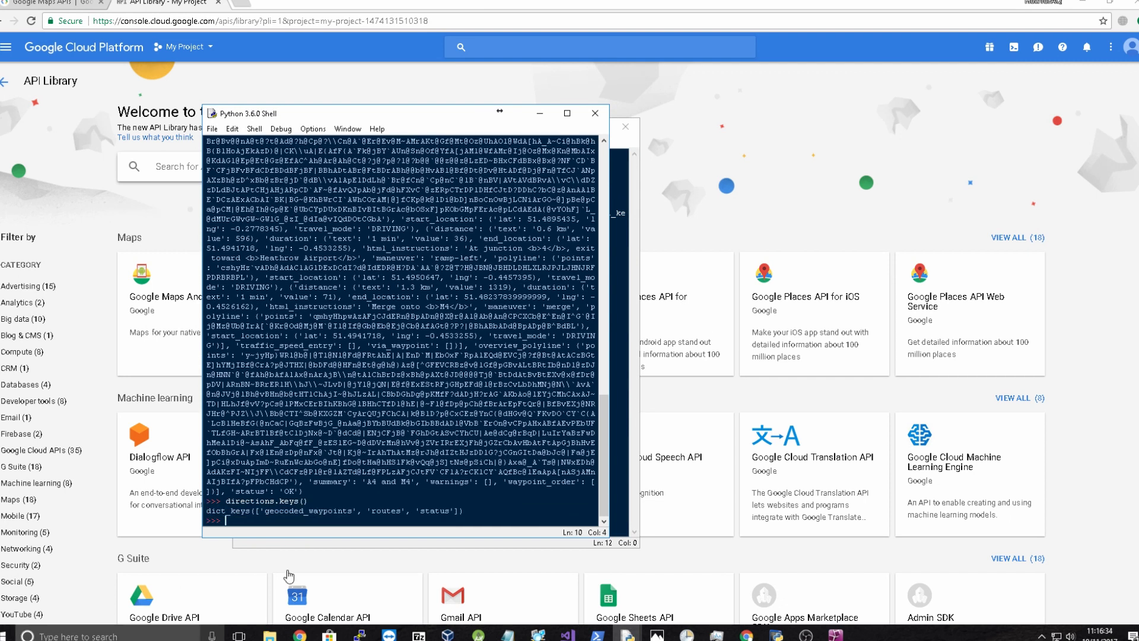
drag(362, 511, 388, 511)
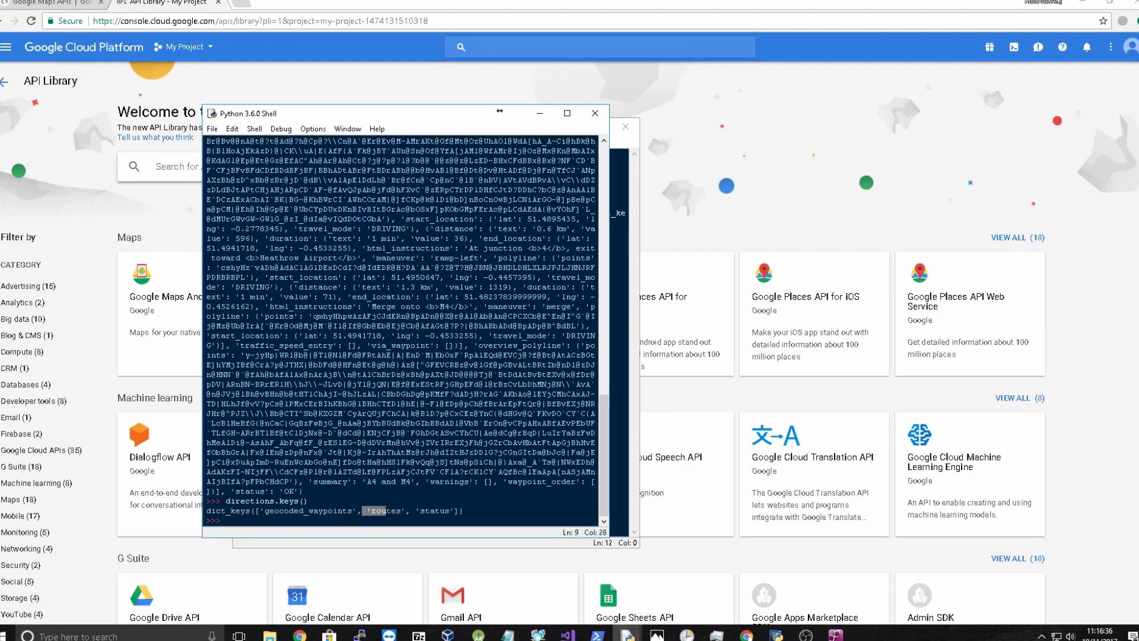
double_click(285, 511)
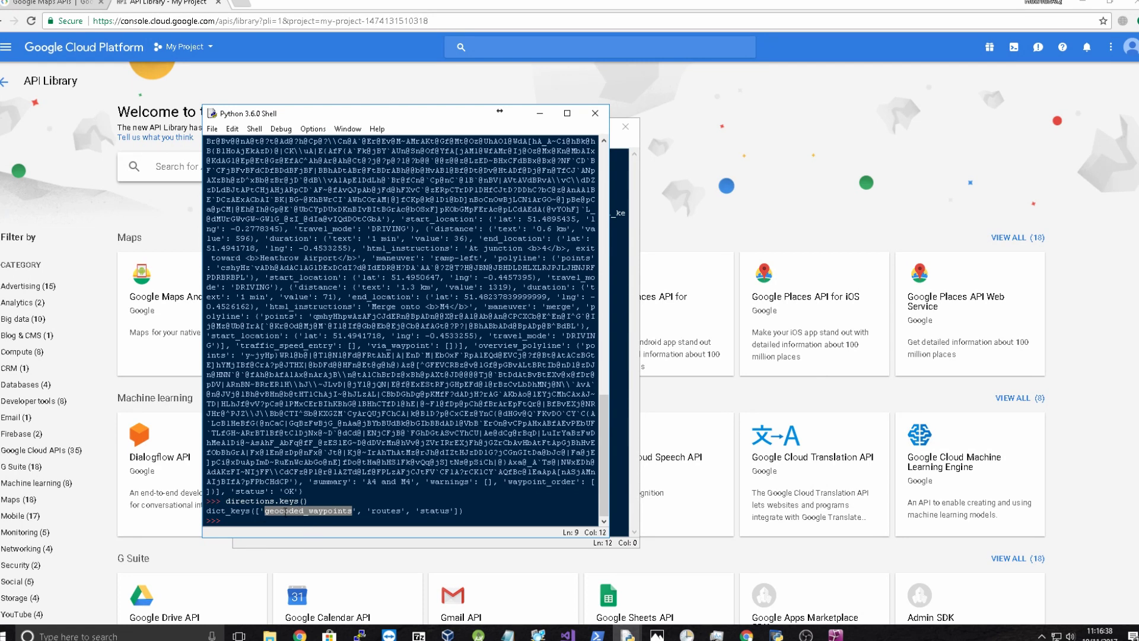
double_click(386, 511)
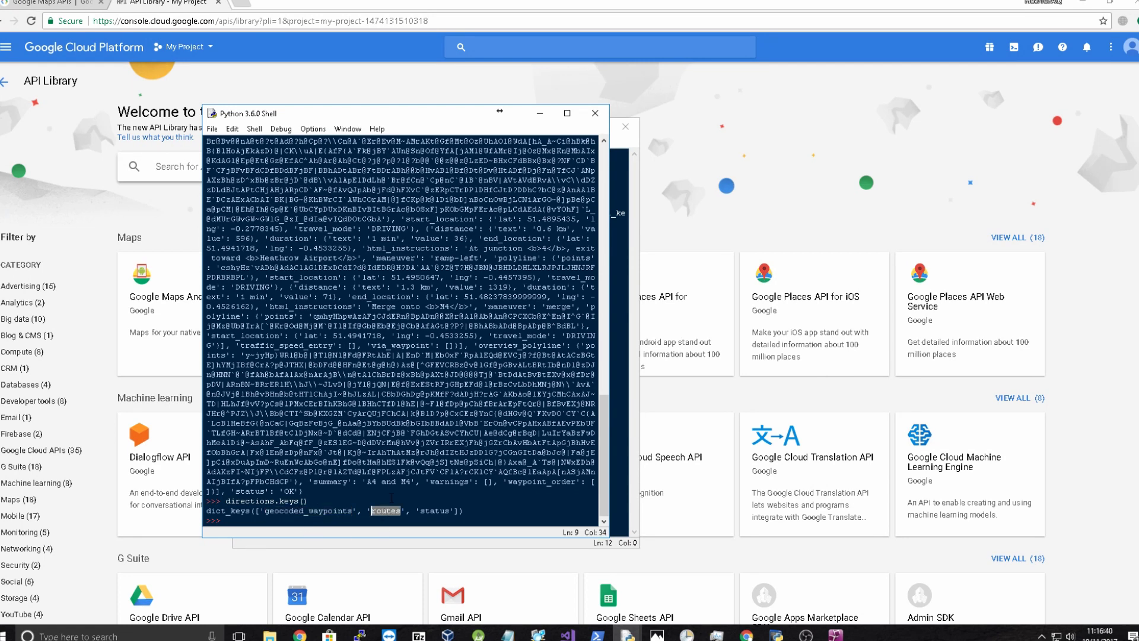
double_click(434, 511)
click(352, 524)
double_click(434, 511)
click(352, 524)
text(direction)
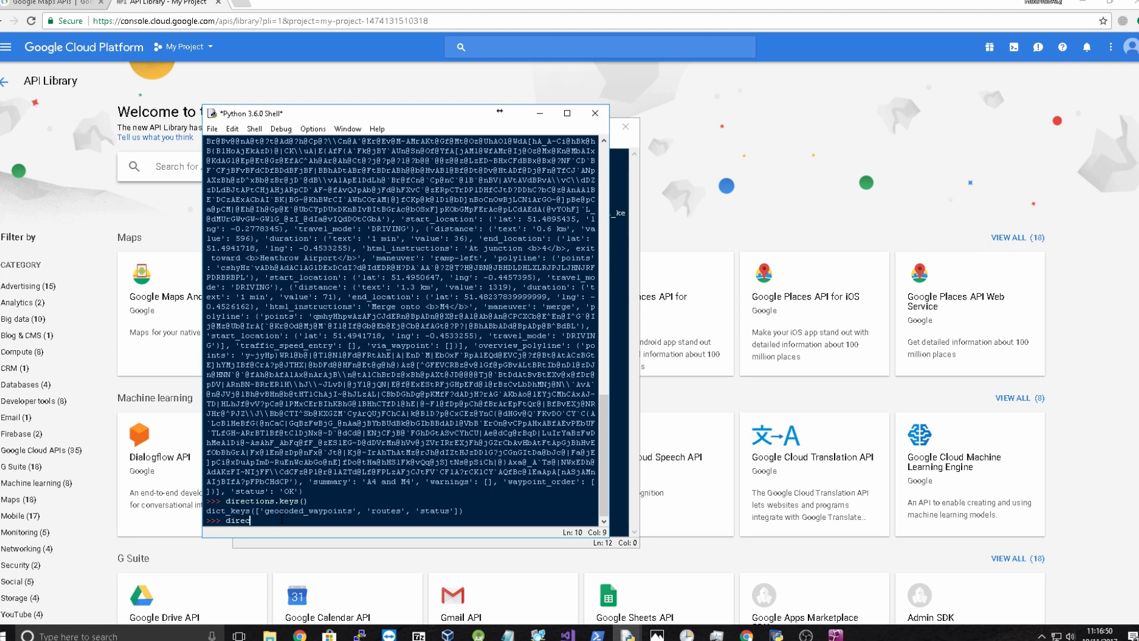
Step: Store routes = directions['routes'] and run routes.keys()
key(BackSpace)
key(BackSpace)
key(BackSpace)
text(routes)
text(irections)
text('routes'])
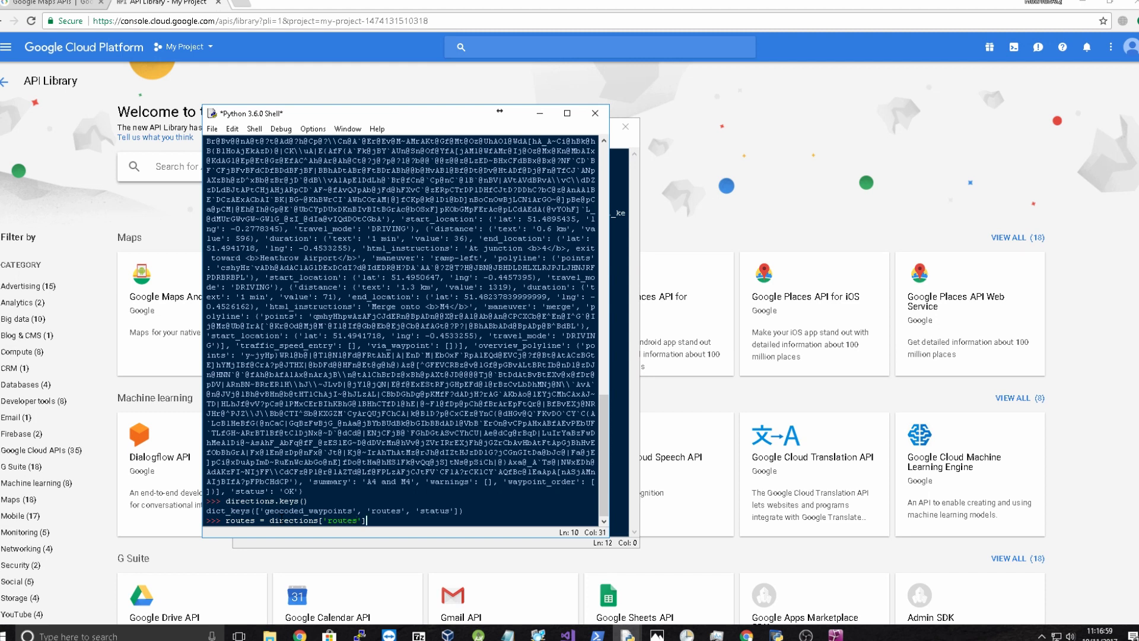
text(s)
key(Return)
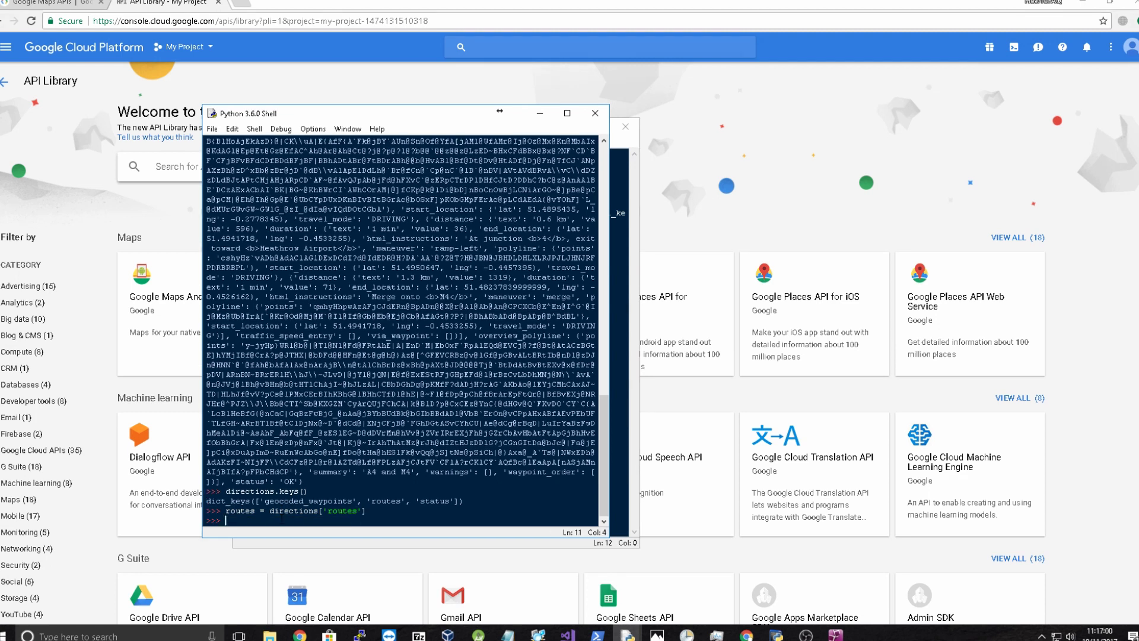
text(route)
text(s.keys()
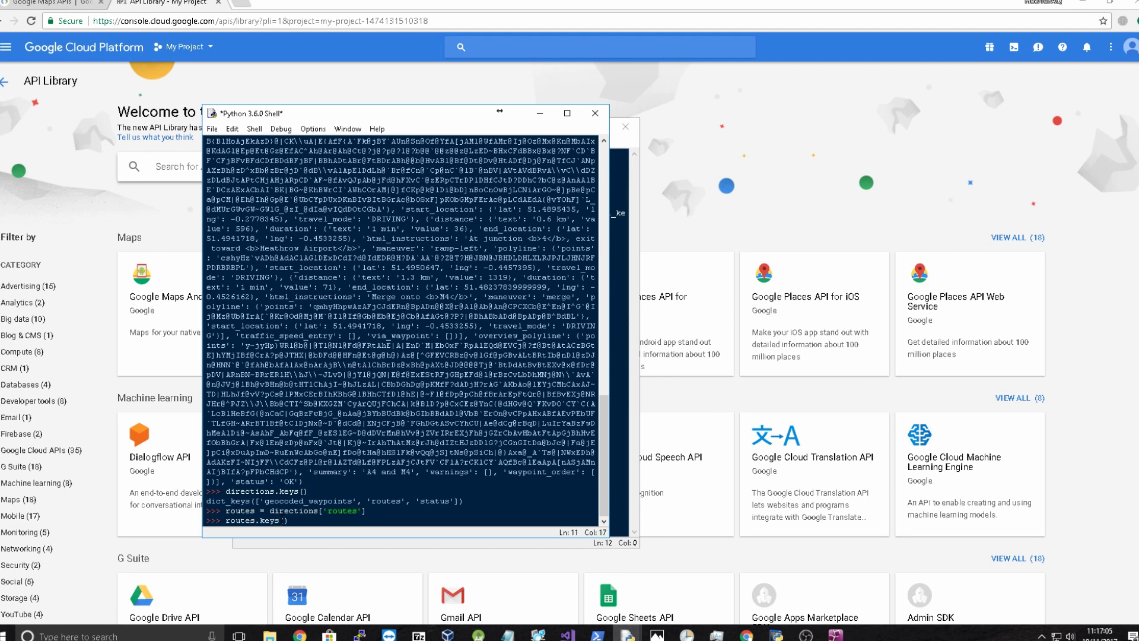
key(Return)
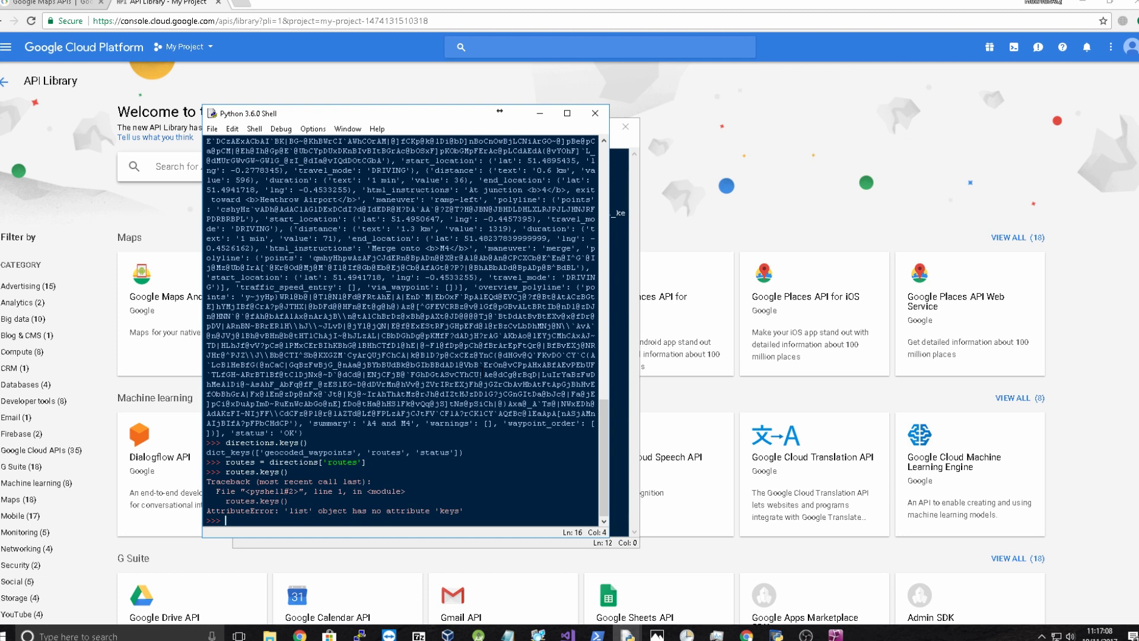
text(routes[)
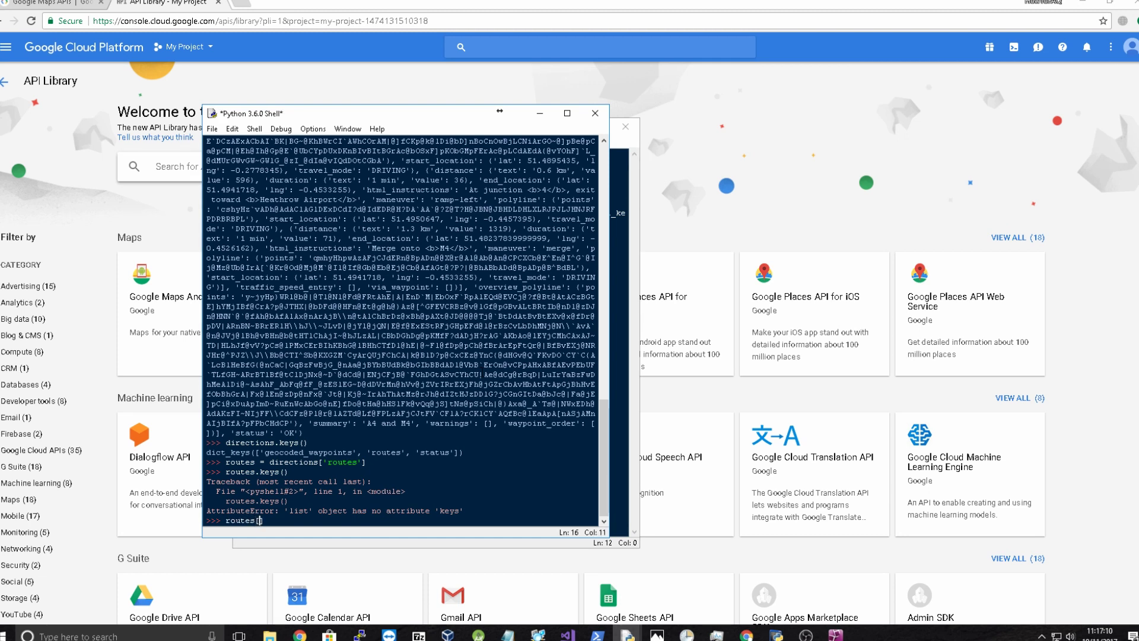
text(0].k)
text(s())
Step: Run routes[0].keys() and inspect the legs and summary keys
key(Left)
key(Right)
key(Right)
key(Right)
key(Right)
key(Return)
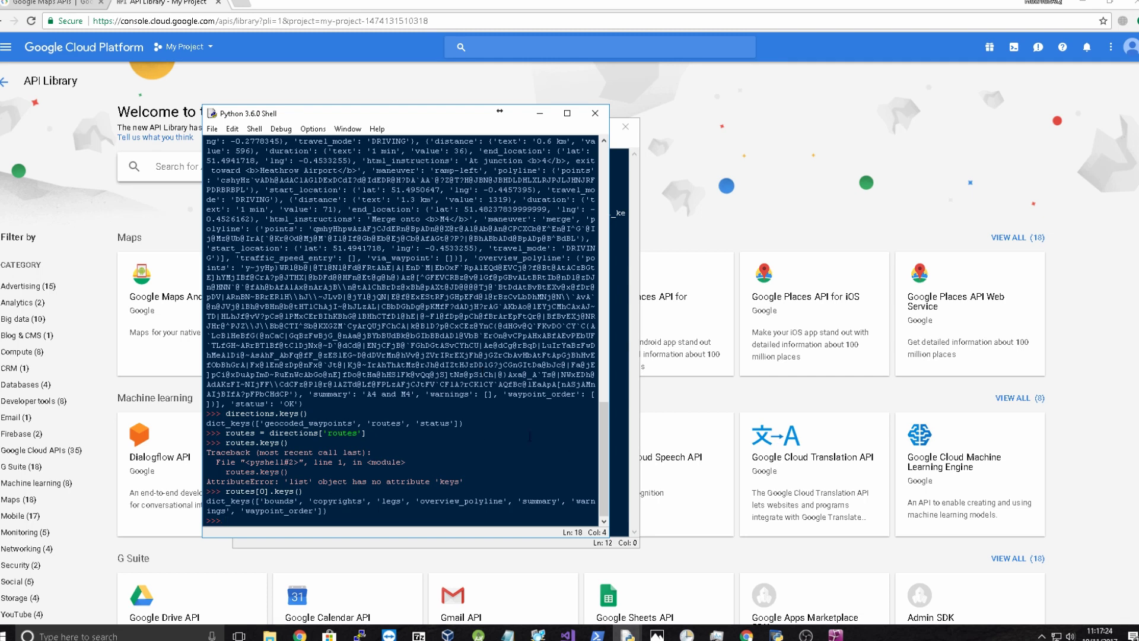
click(351, 513)
key(Down)
double_click(539, 502)
Step: Print routes[0]['legs'], showing the 25.5 km, 37-minute London to Heathrow leg
click(517, 517)
text(routes = directions['route)
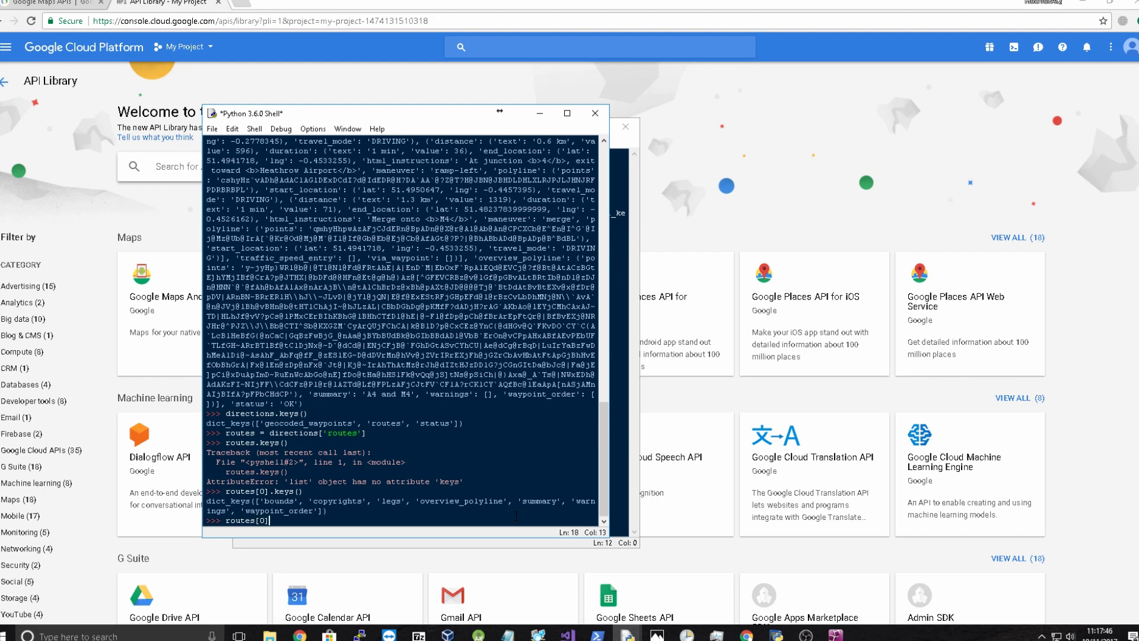
key(BackSpace)
text([legs])
key(Left)
key(Left)
key(Left)
text(')
key(End)
key(Return)
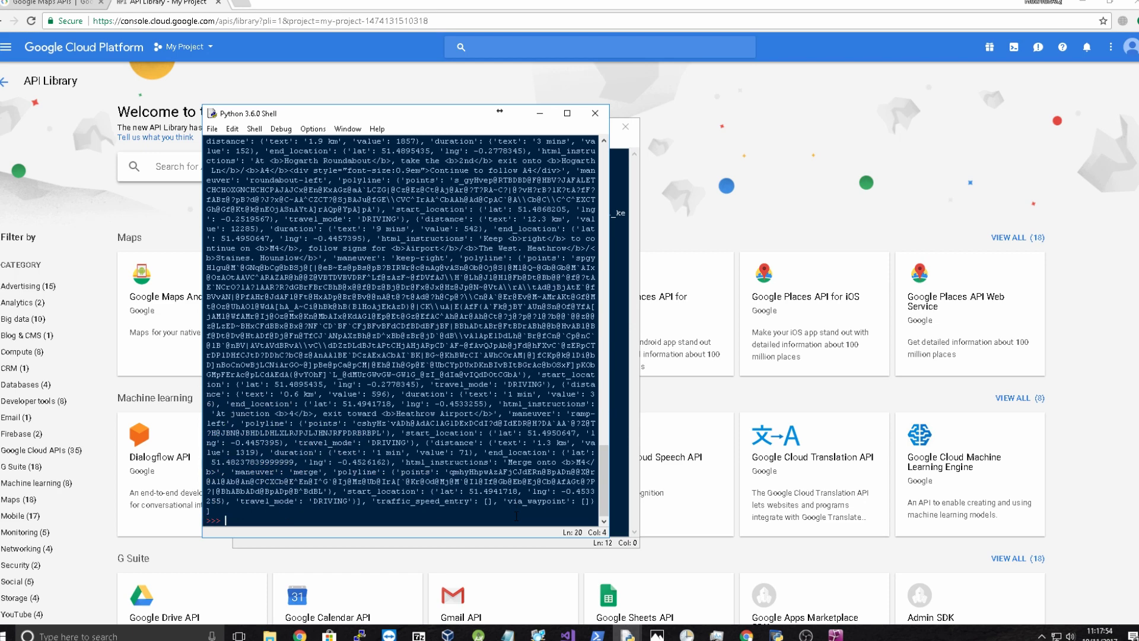
key(Up)
scroll(401, 329, up, 10)
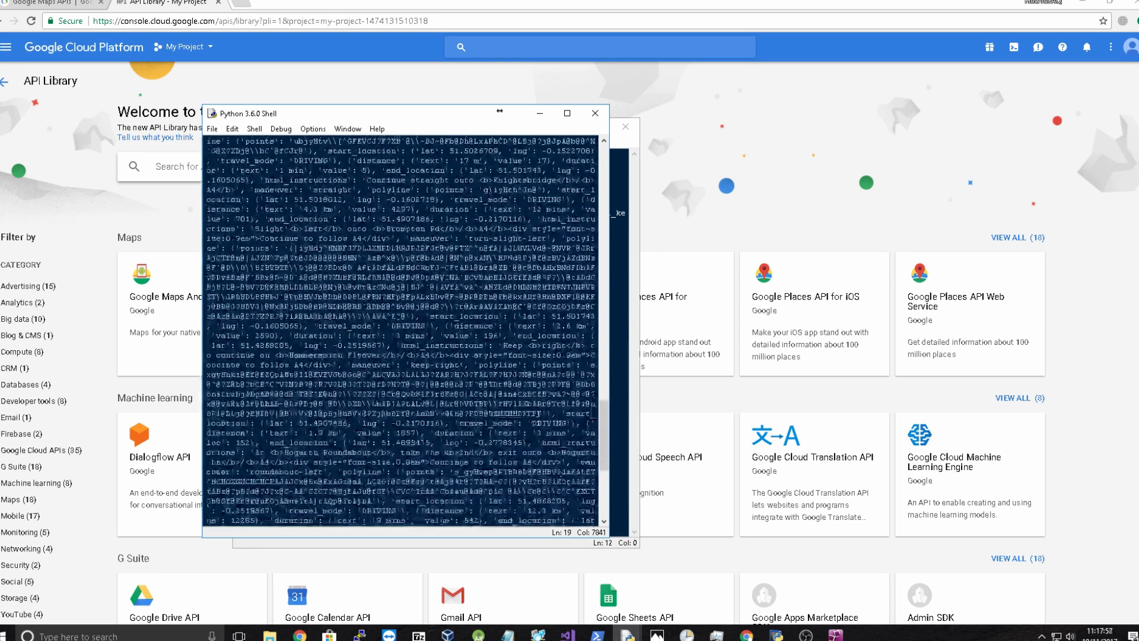
scroll(400, 330, up, 10)
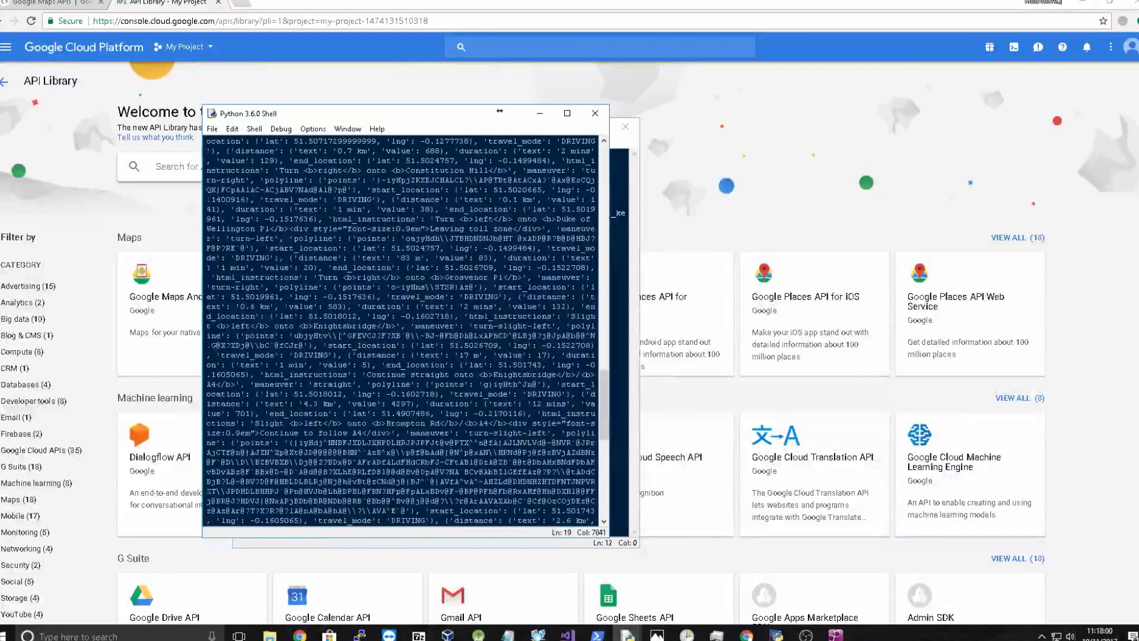
scroll(401, 330, up, 3)
drag(307, 300, 225, 301)
scroll(401, 329, down, 5)
scroll(400, 329, down, 5)
scroll(400, 329, down, 5)
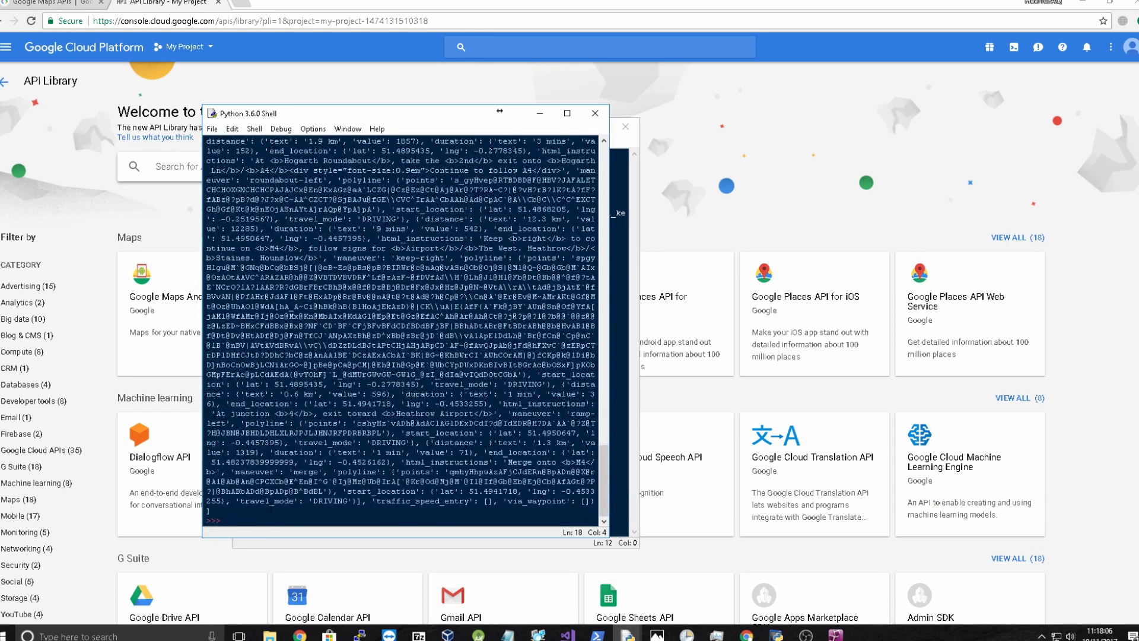
Step: Store routes[0]['legs'] in a legs variable
text(routes[0]['legs'])
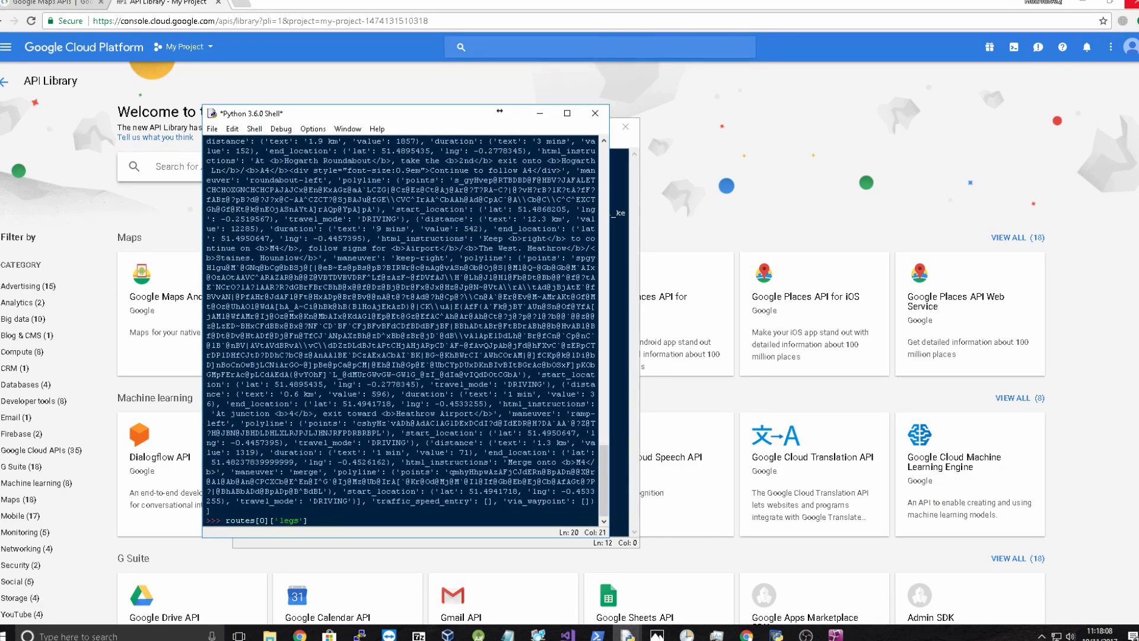
key(Home)
text(legs )
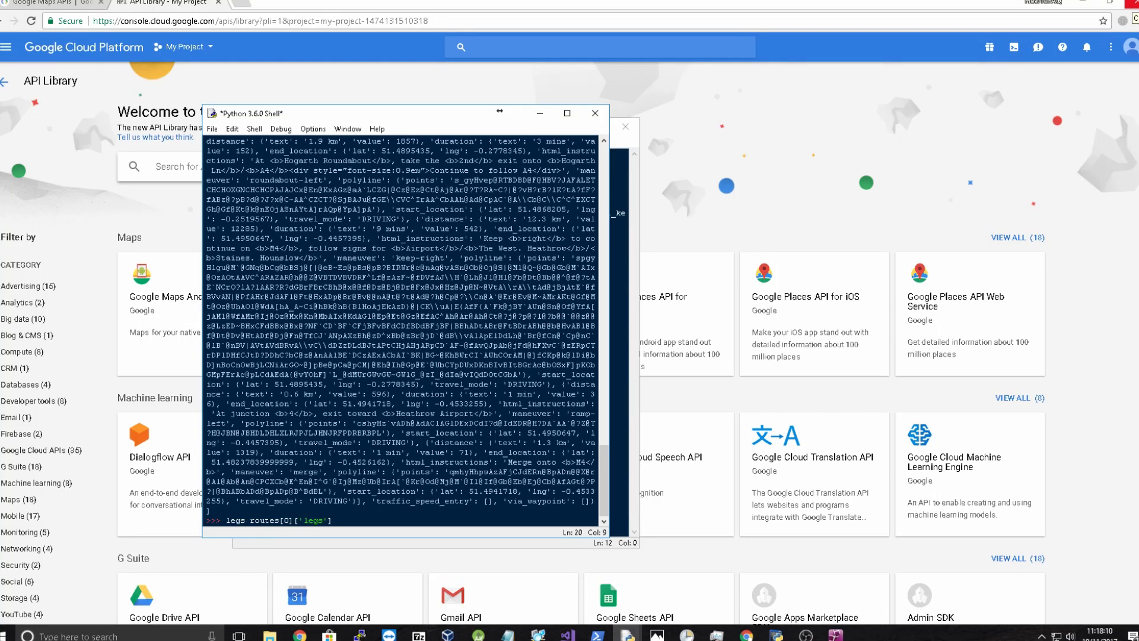
text(=)
key(Return)
text(legs )
text(len())
Step: Show len(legs) as 1 and legs[0]['distance']['text'] as '25.5 km'
key(Left)
text(legs)
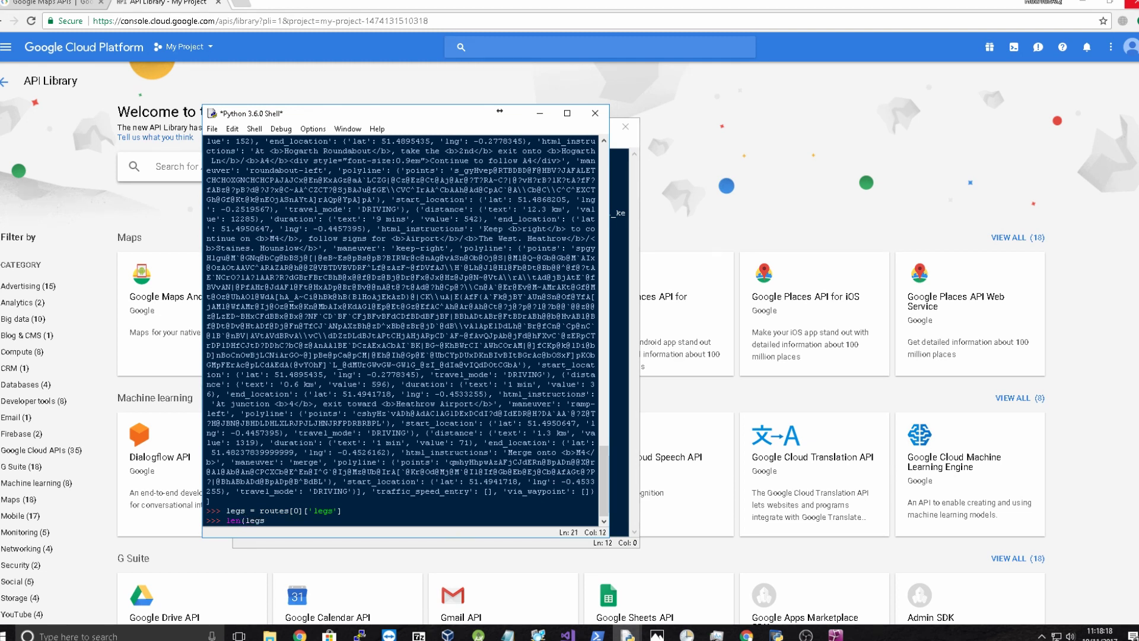
key(Return)
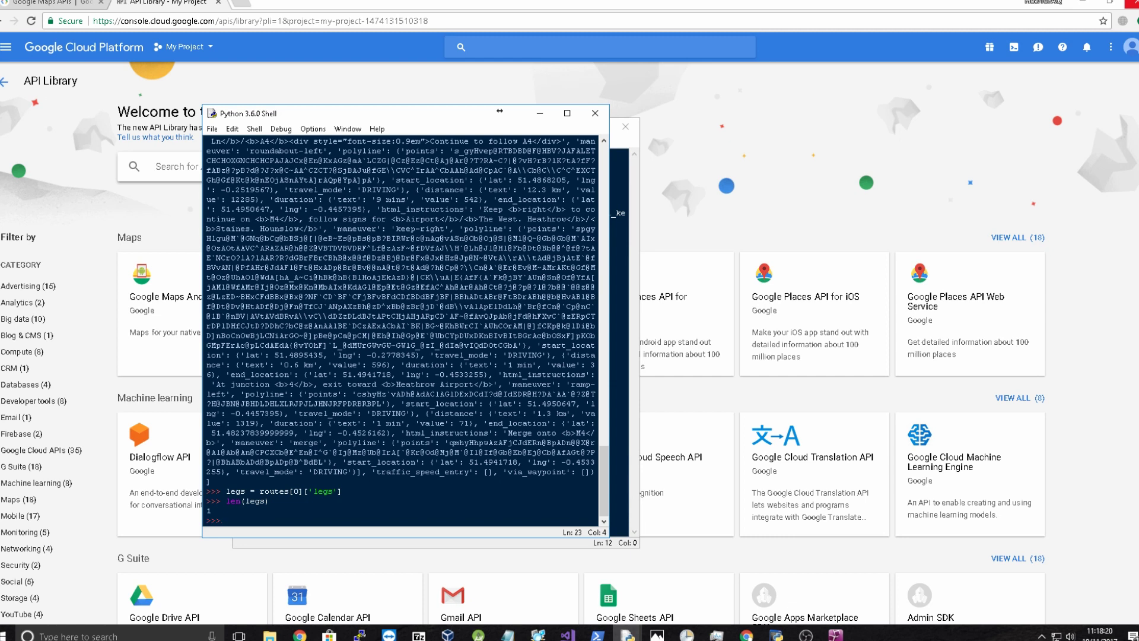
text(legs[])
text(0)
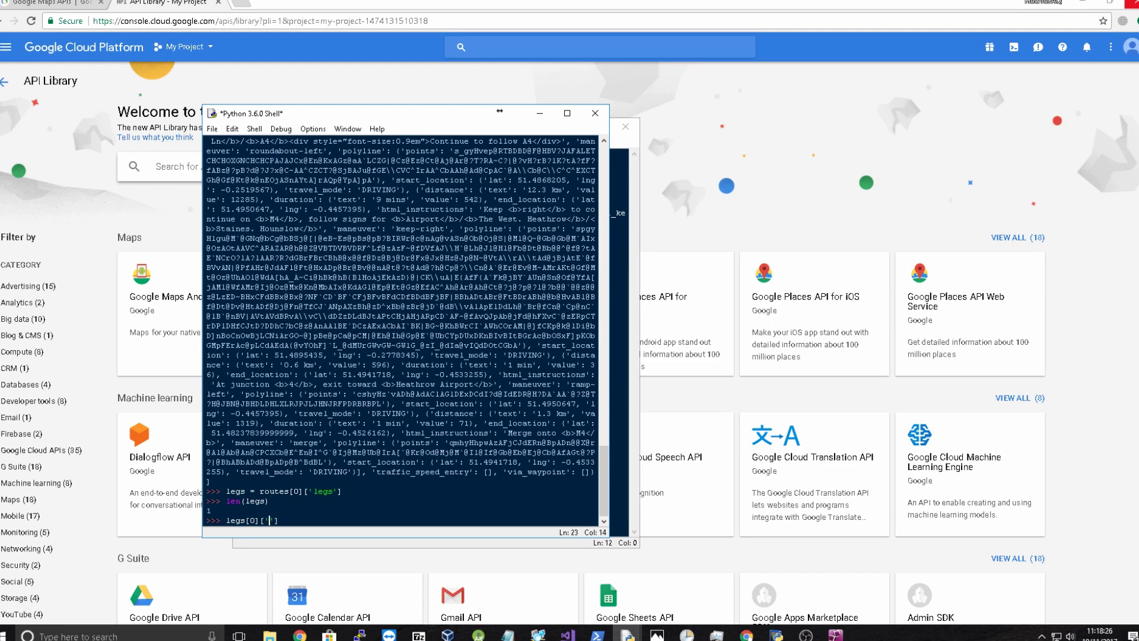
text(du)
text(stance)
text([])
text('text')
key(Return)
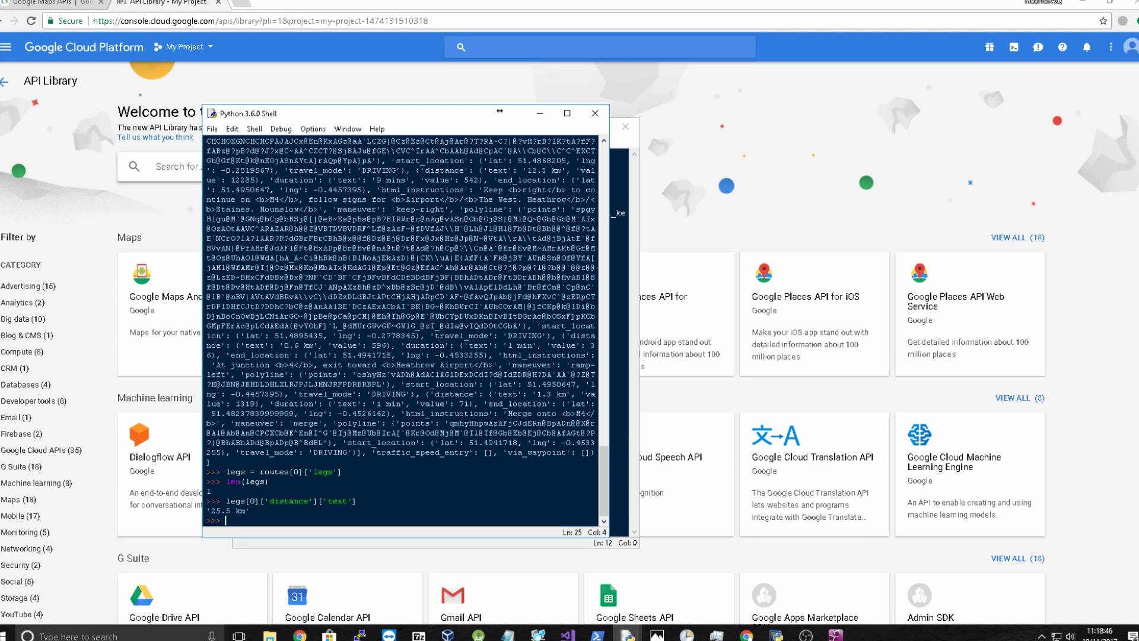
scroll(400, 356, up, 5)
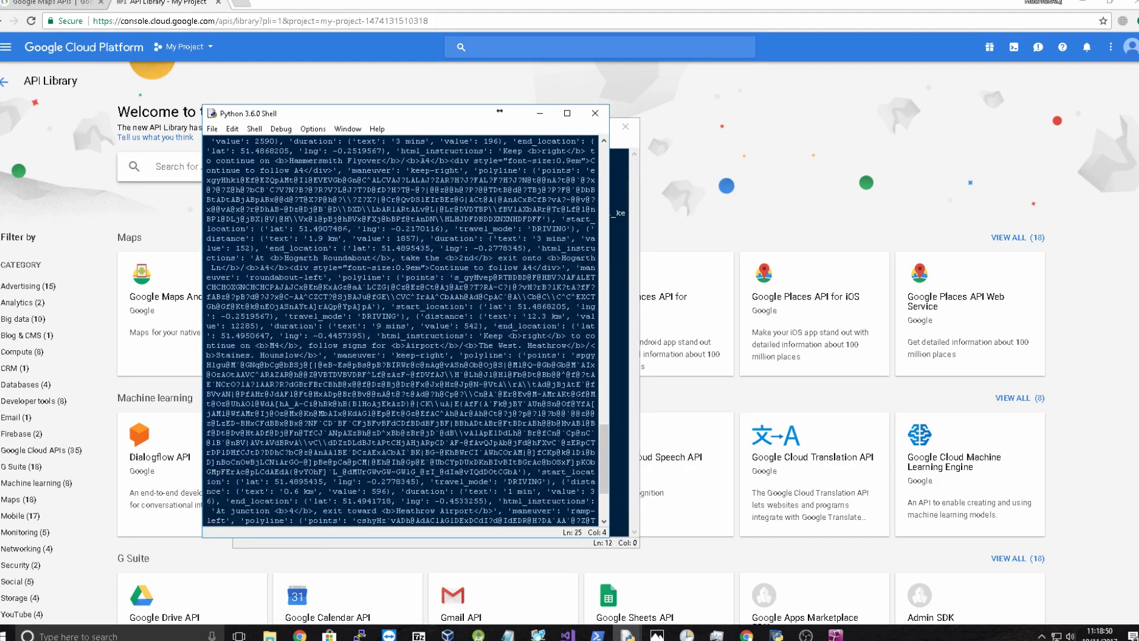
scroll(400, 356, up, 1)
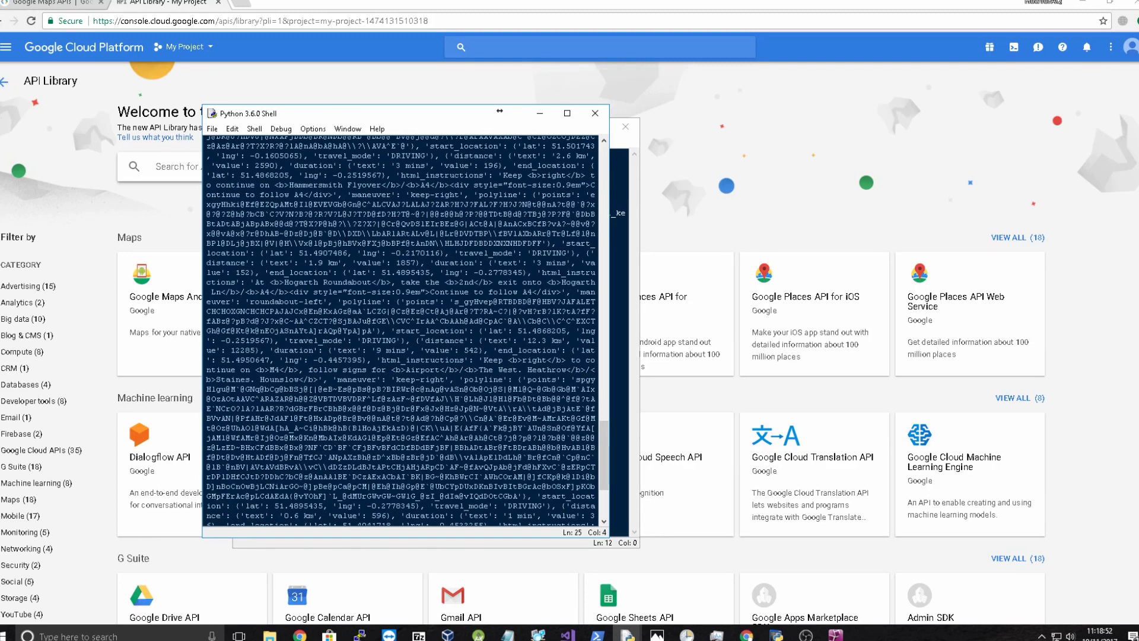
scroll(400, 356, up, 3)
scroll(401, 357, up, 3)
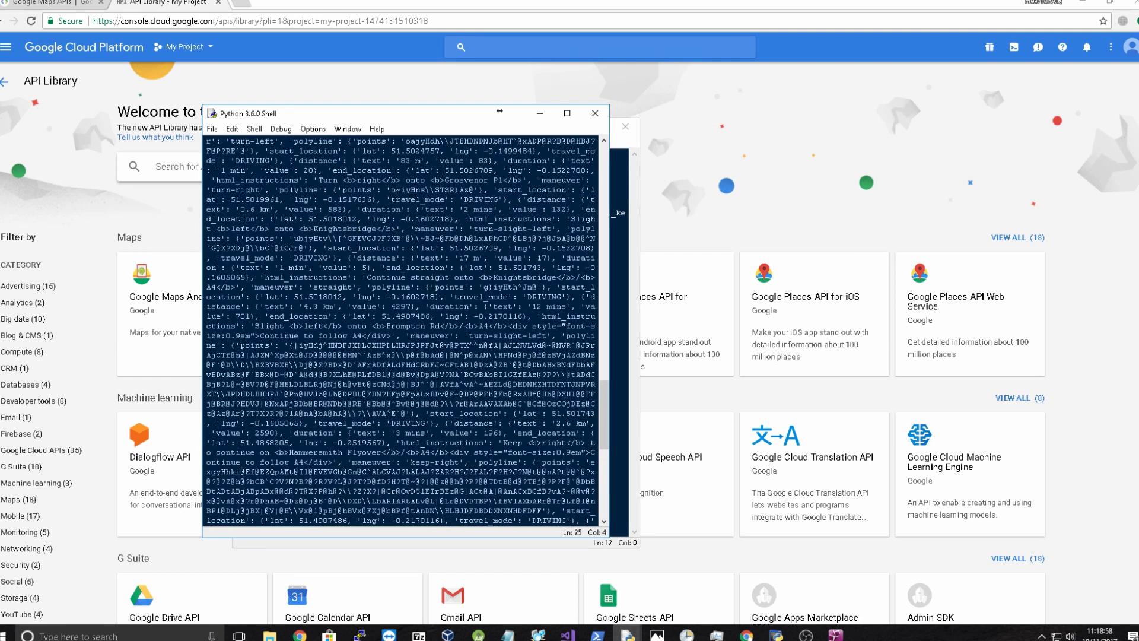
scroll(401, 356, up, 3)
scroll(401, 356, up, 2)
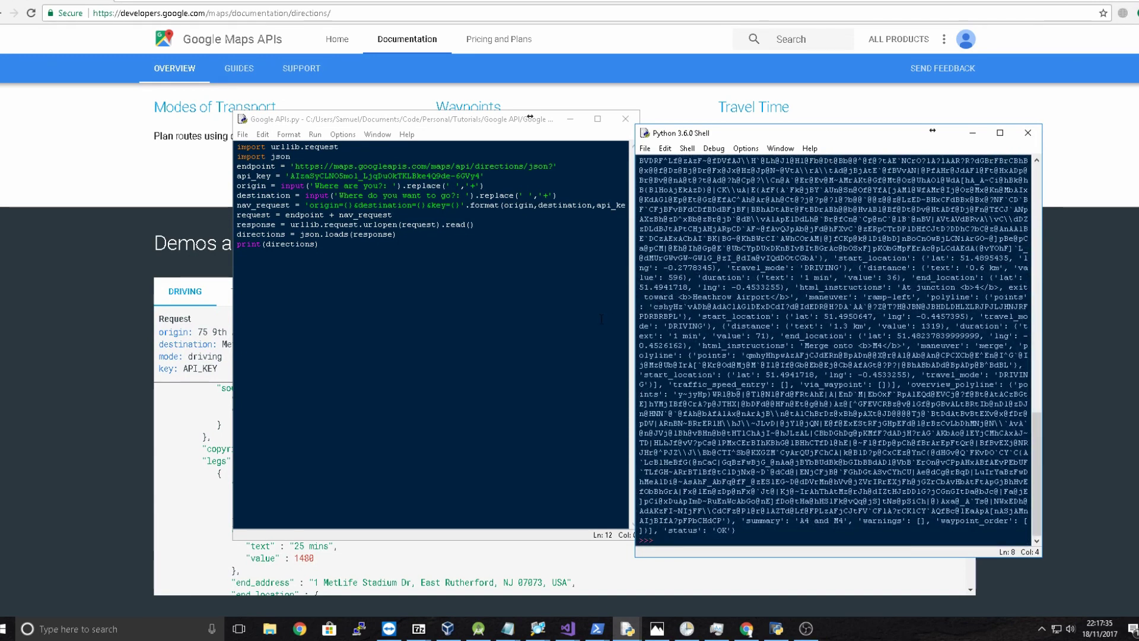
Step: Click from the Google APIs.py editor to the Chrome window behind IDLE
click(434, 243)
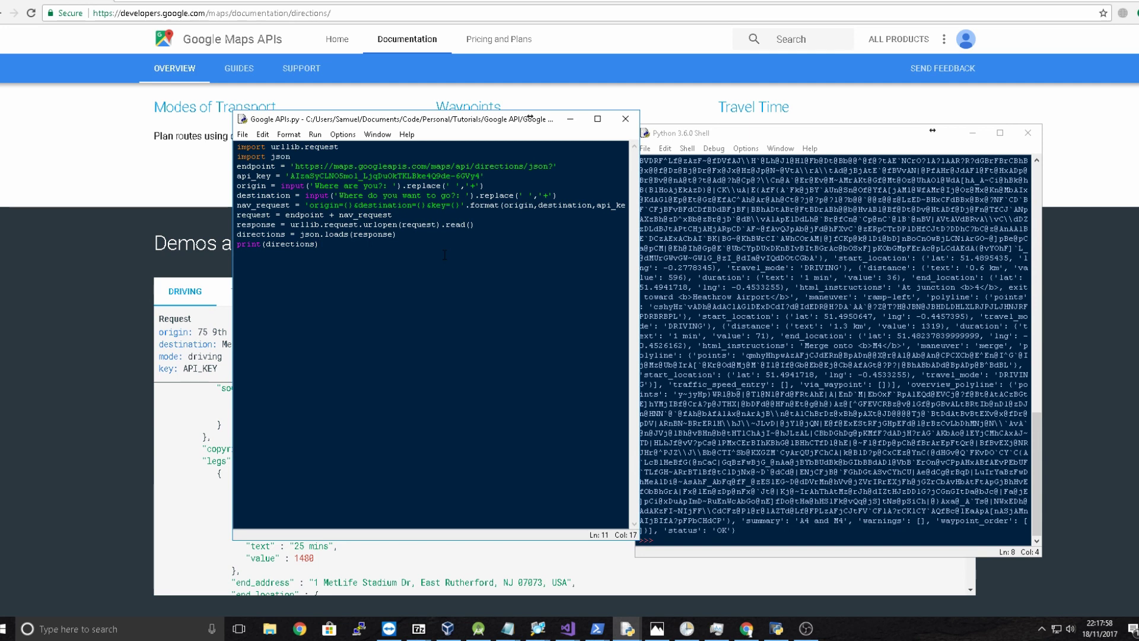
click(135, 196)
scroll(136, 196, down, 5)
scroll(262, 89, up, 6)
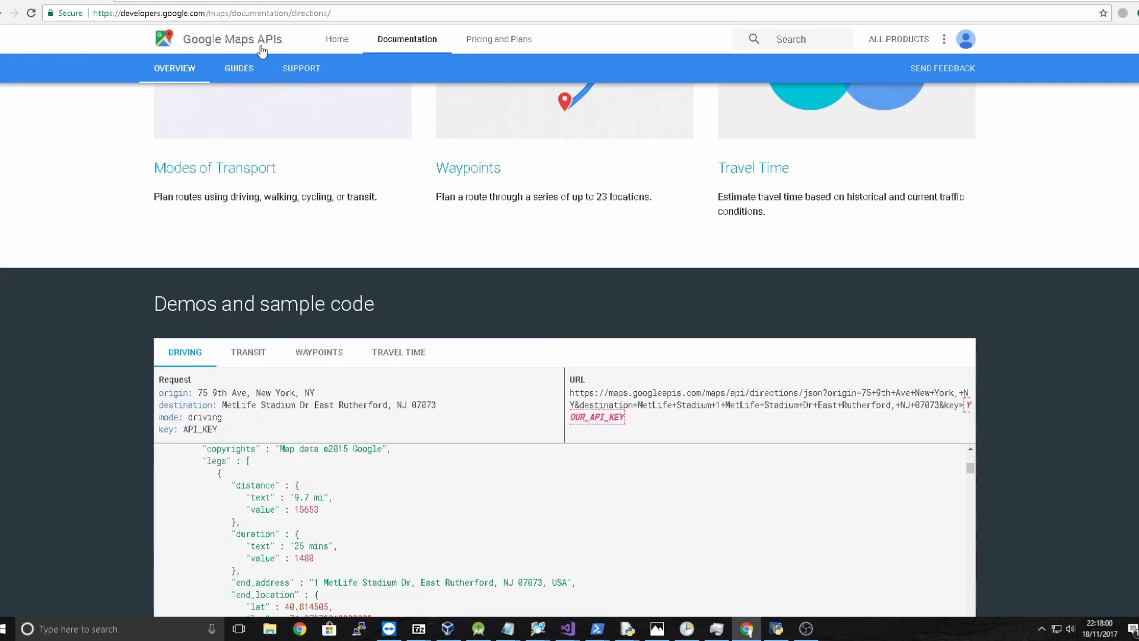
Step: Search 'api google' in a new tab and open the 'API Library - Google Cloud Platform' result
click(242, 40)
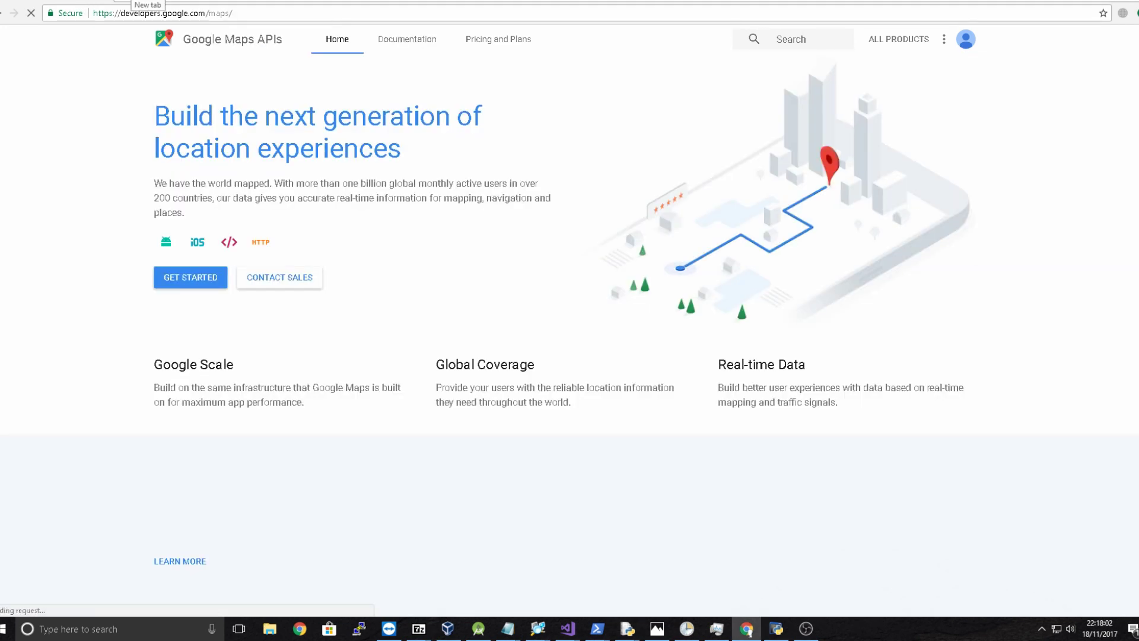
key(ctrl+t)
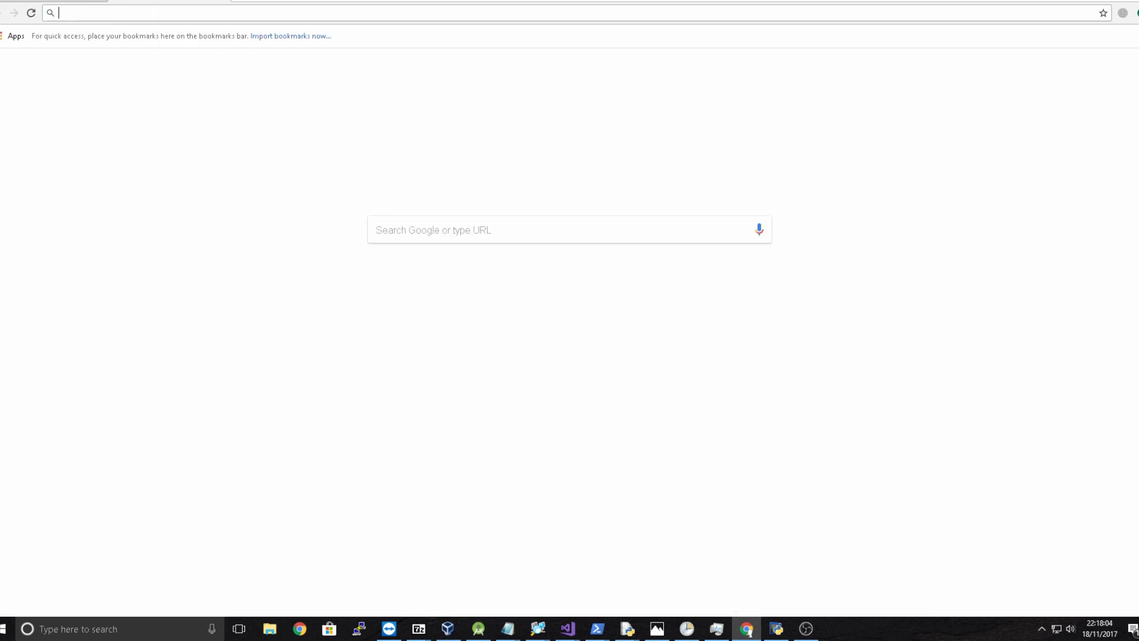
text(api googl)
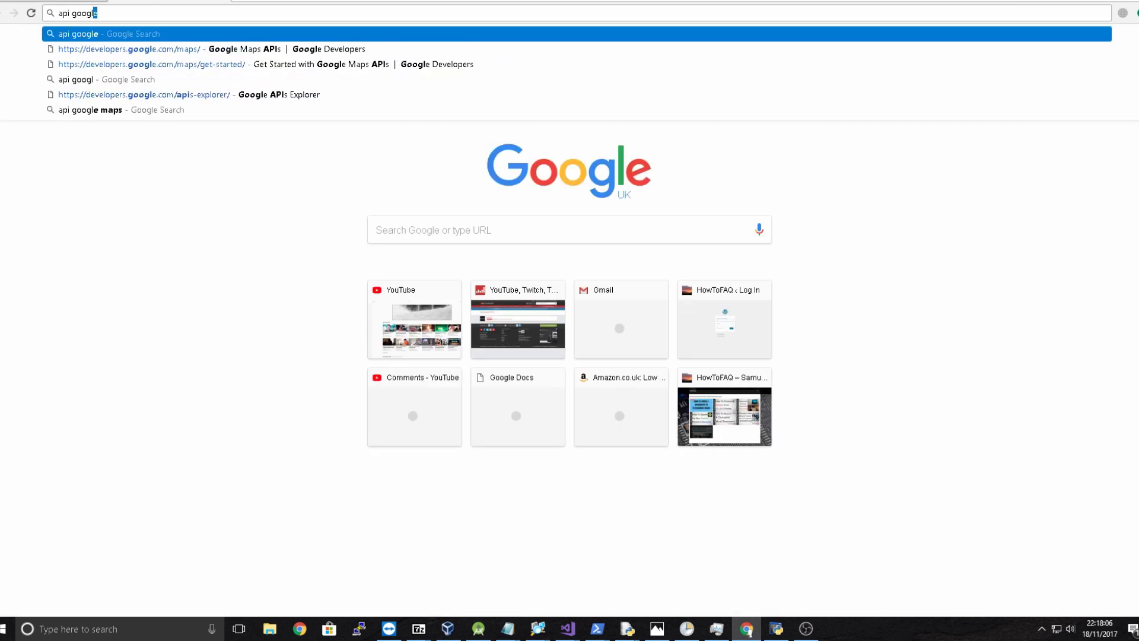
text(e)
key(Return)
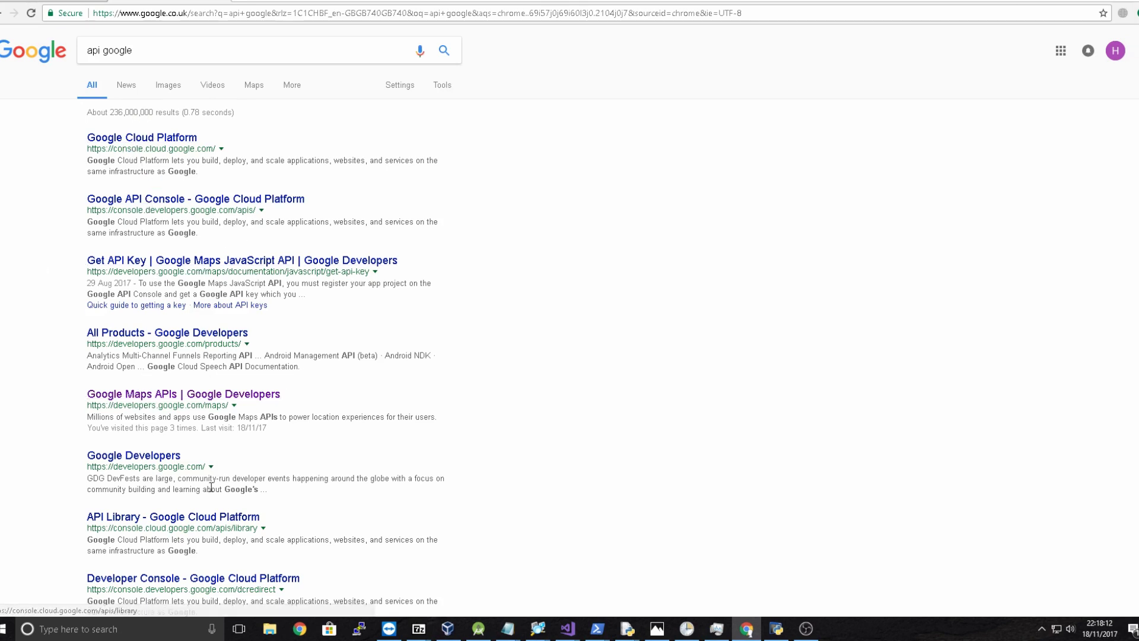
click(189, 518)
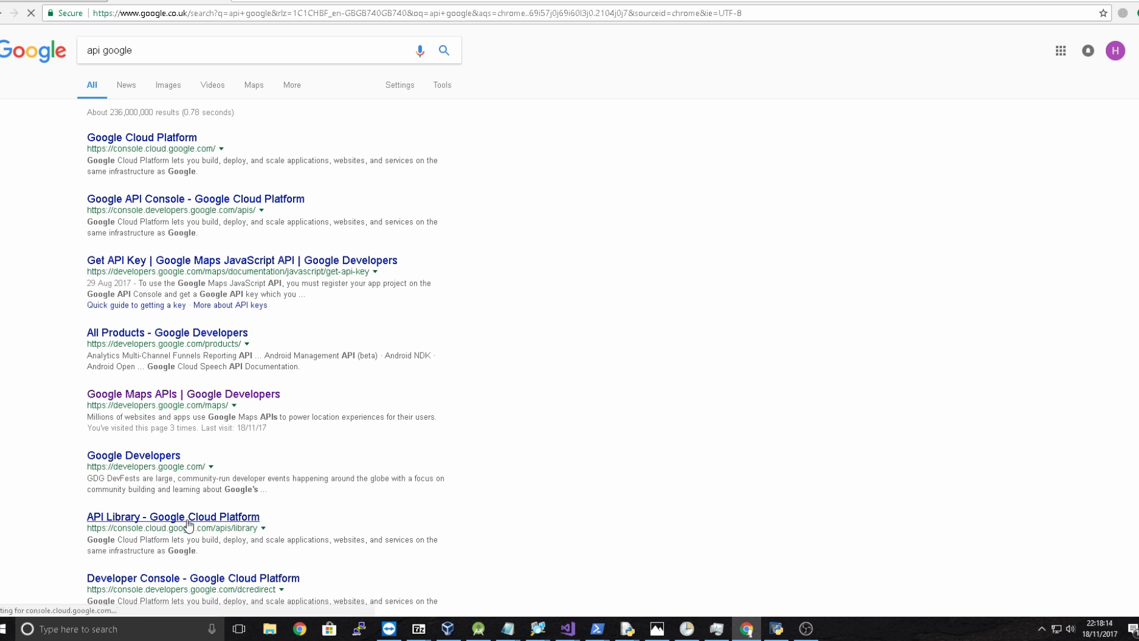